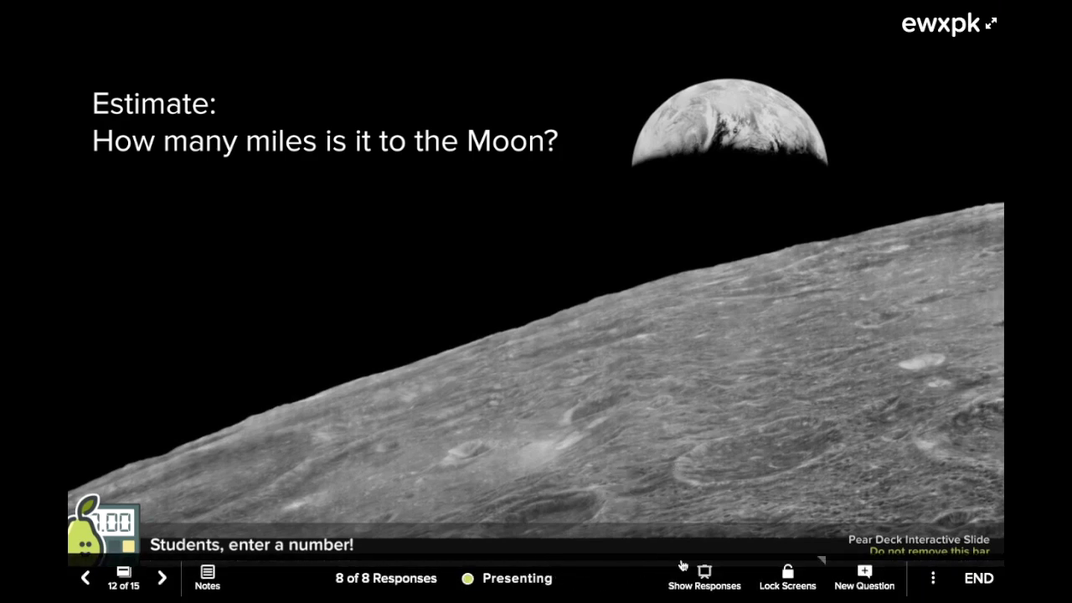
Step: Show the student responses to the Moon distance question and switch them to the grid layout
left_click(704, 576)
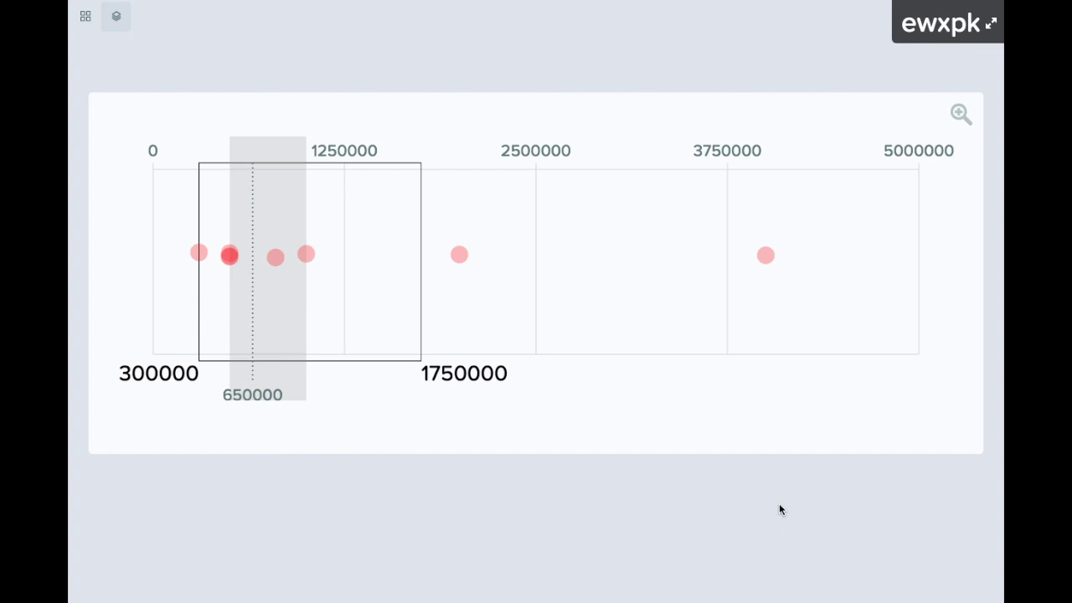
mouse_move(777, 497)
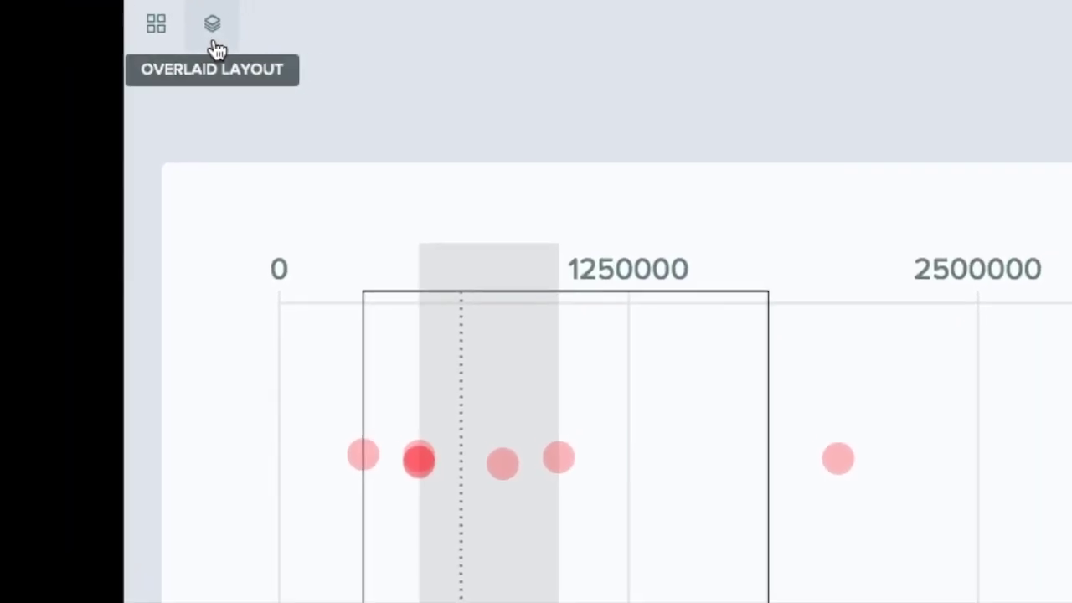
left_click(144, 23)
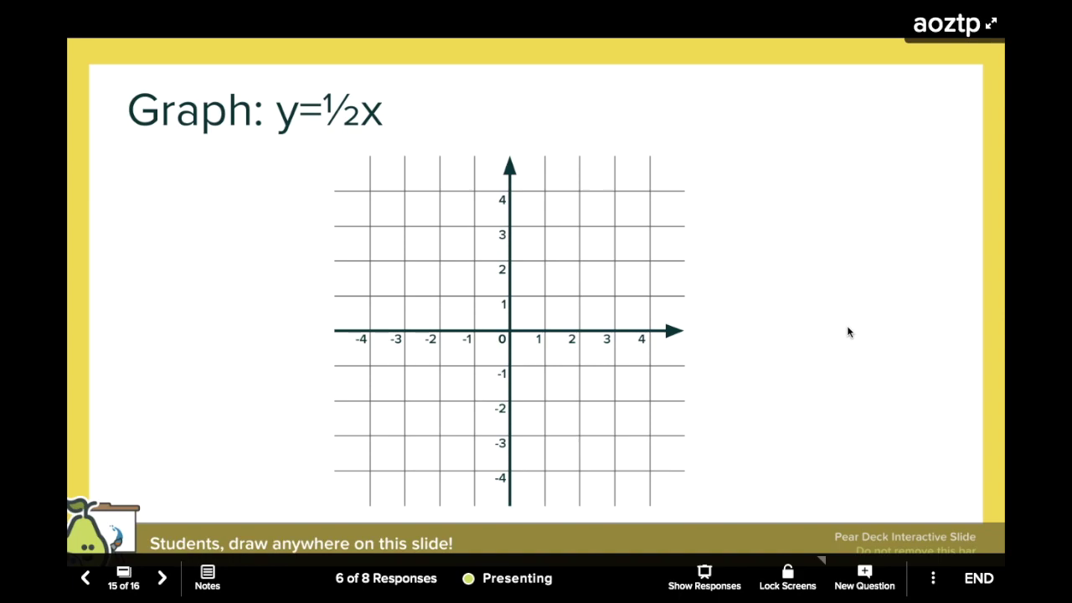
Step: Show the student responses to the y=½x graphing question and look through the individual drawings
left_click(706, 574)
scroll(884, 443, "down", 5)
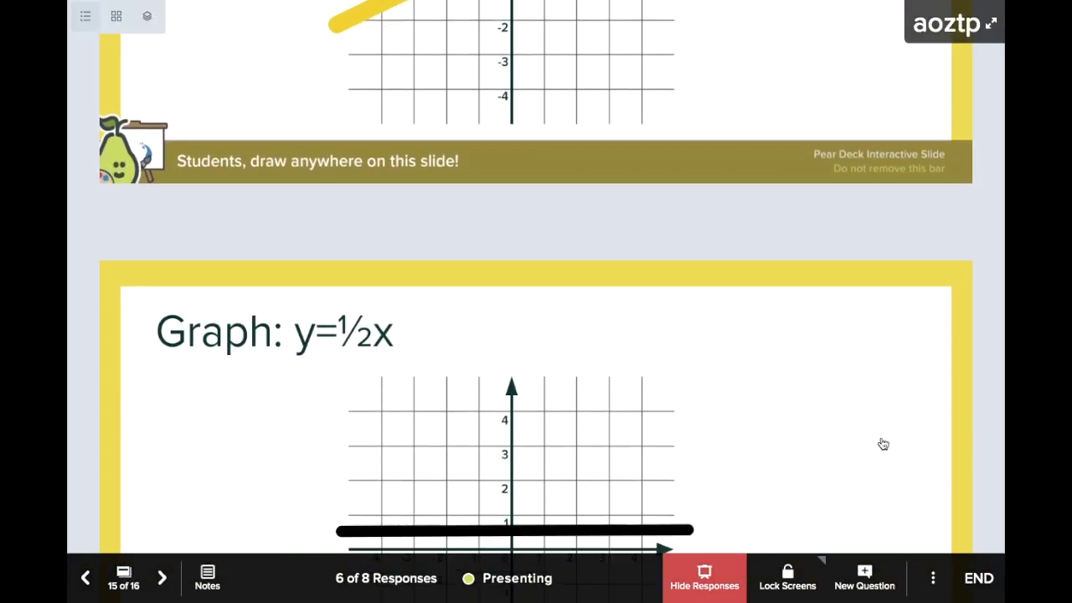
scroll(884, 444, "down", 3)
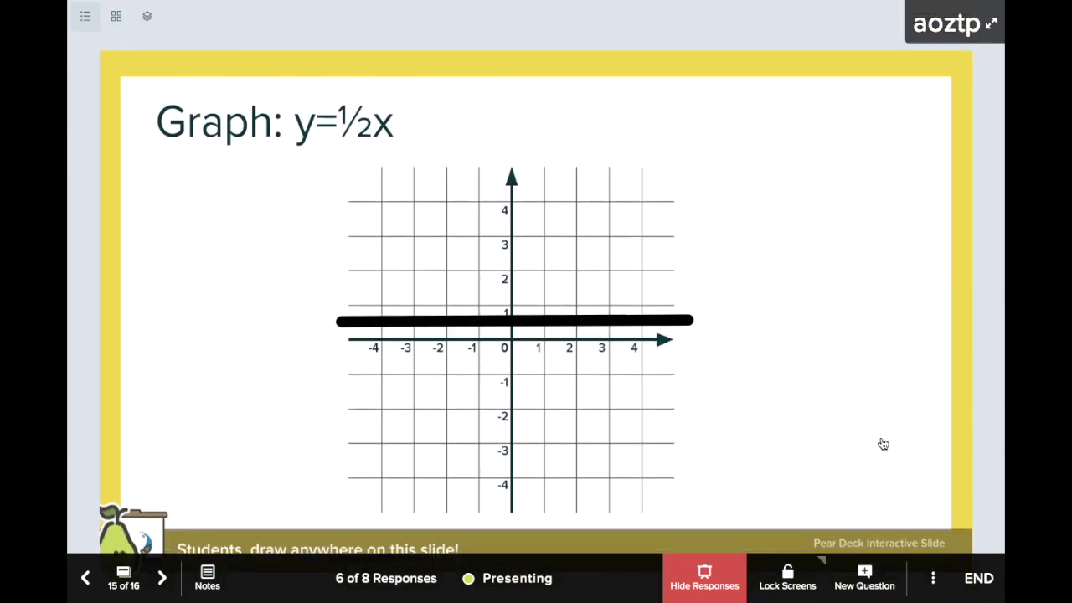
scroll(883, 444, "down", 10)
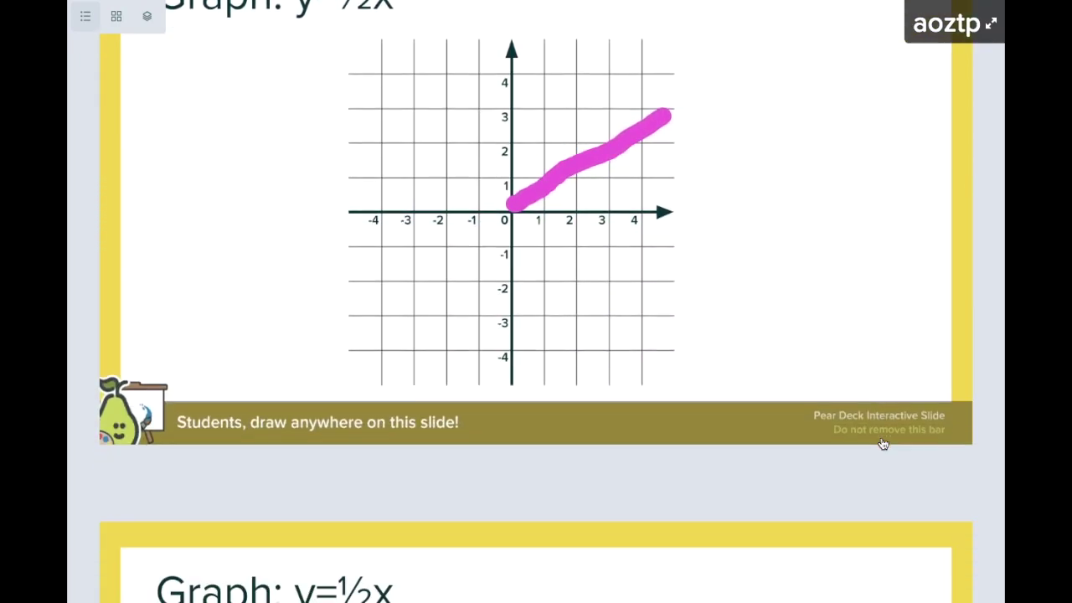
scroll(883, 444, "down", 7)
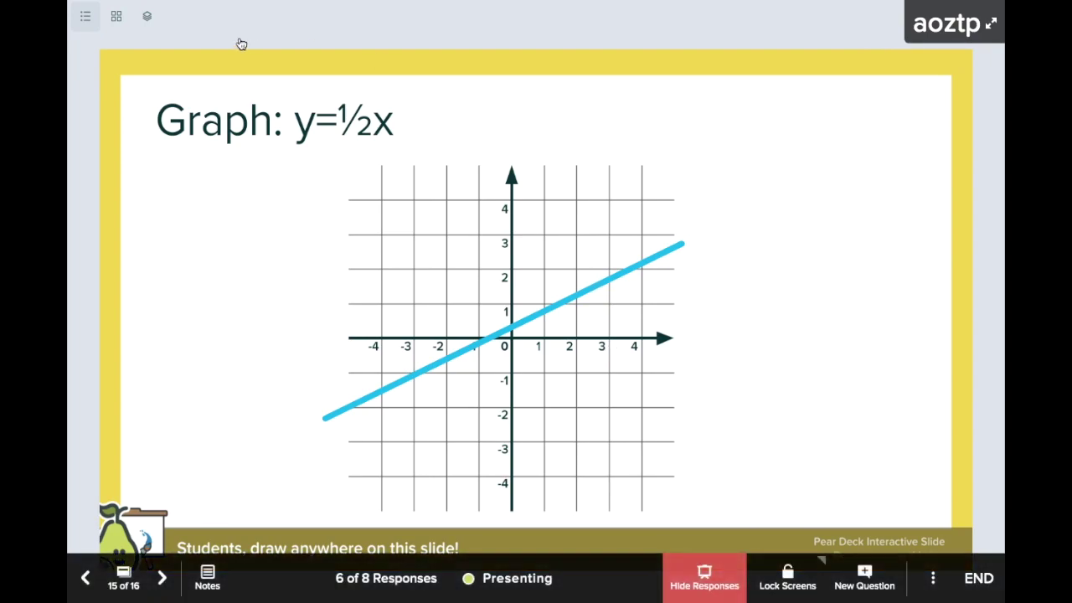
Step: Compare the students' y=½x drawings side by side in the grid layout and overlaid on one graph
left_click(116, 23)
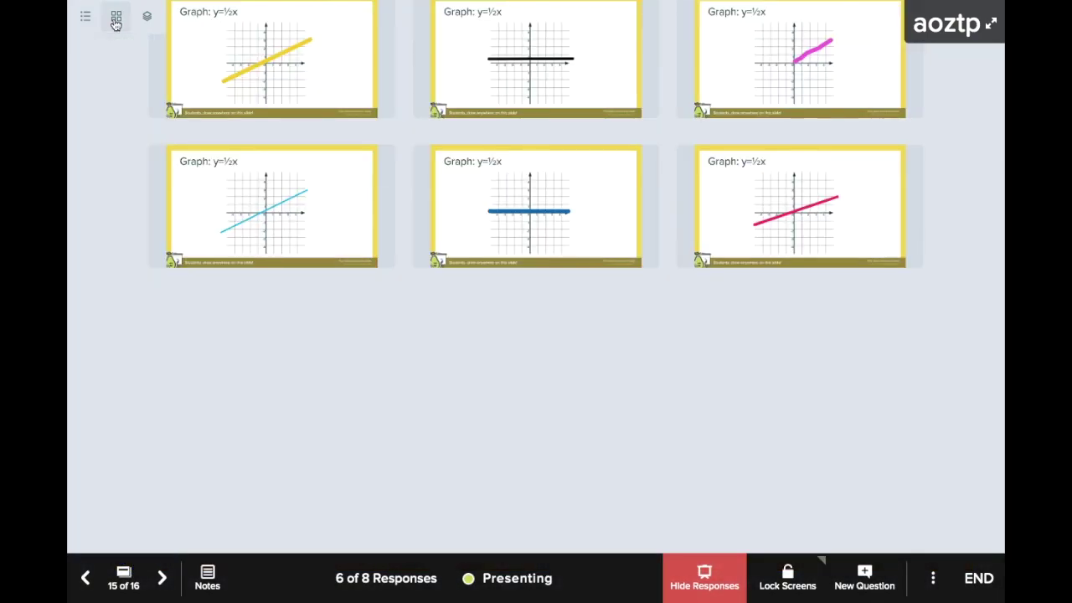
scroll(310, 349, "up", 1)
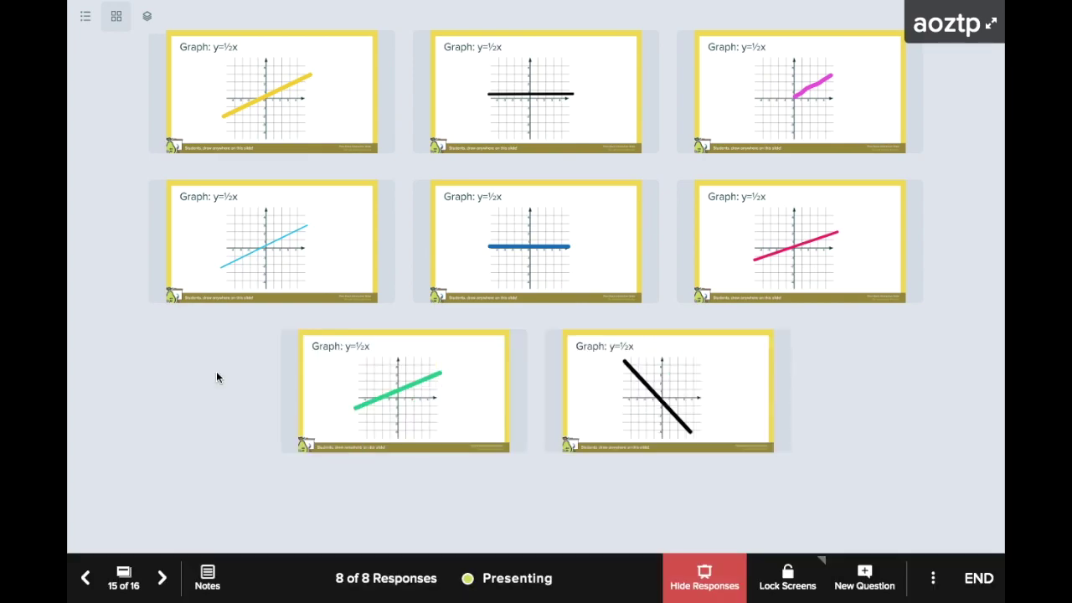
left_click(150, 18)
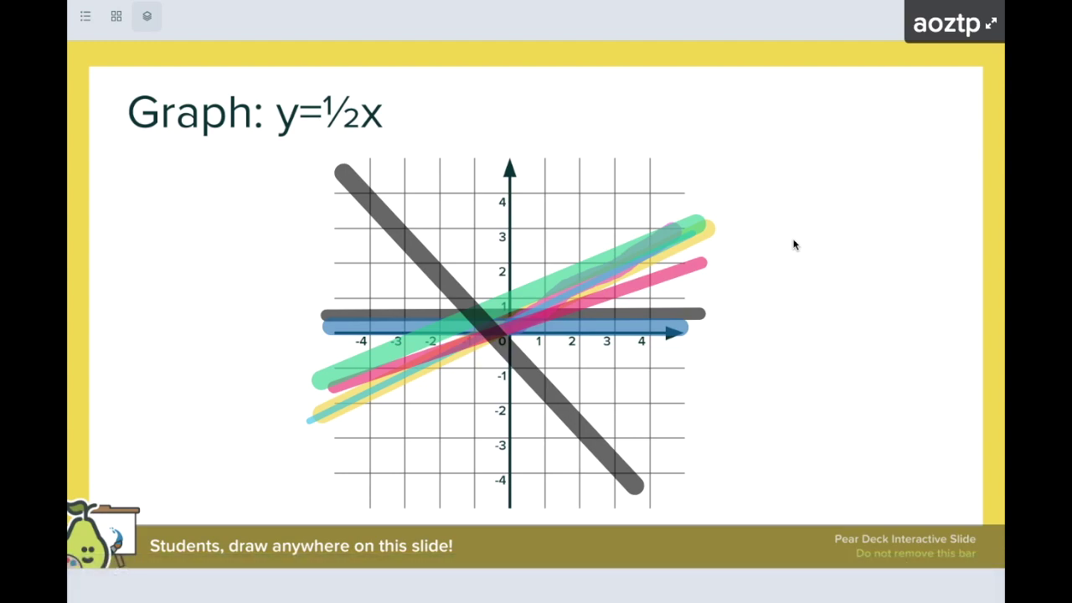
key("Escape")
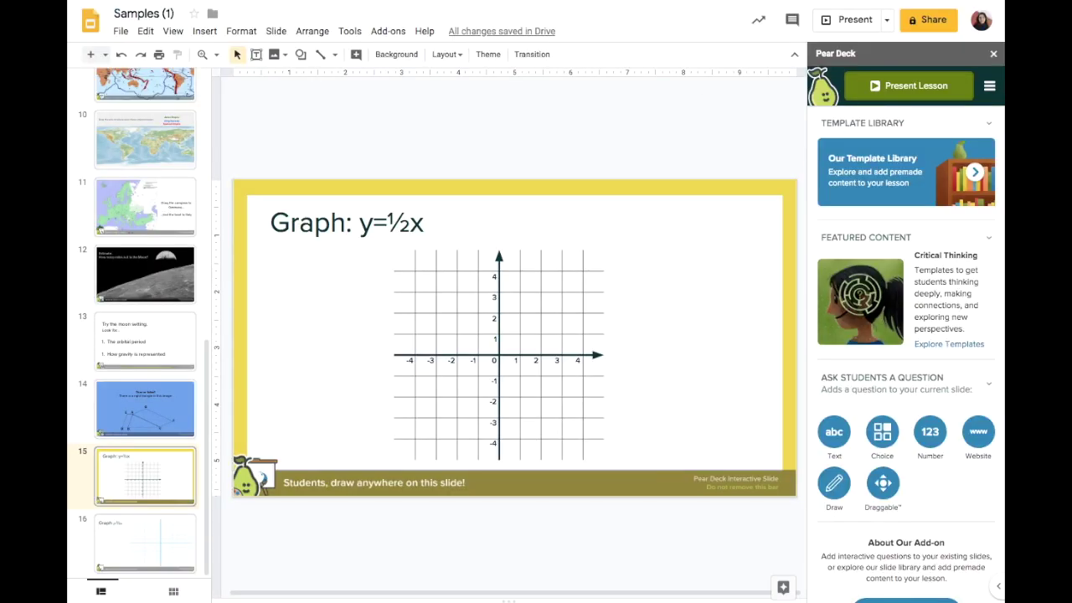
Step: Insert the "Graph: [enter your problem here]" drawing slide from the Math section of the Template Library
left_click(980, 179)
scroll(865, 268, "down", 3)
left_click(892, 465)
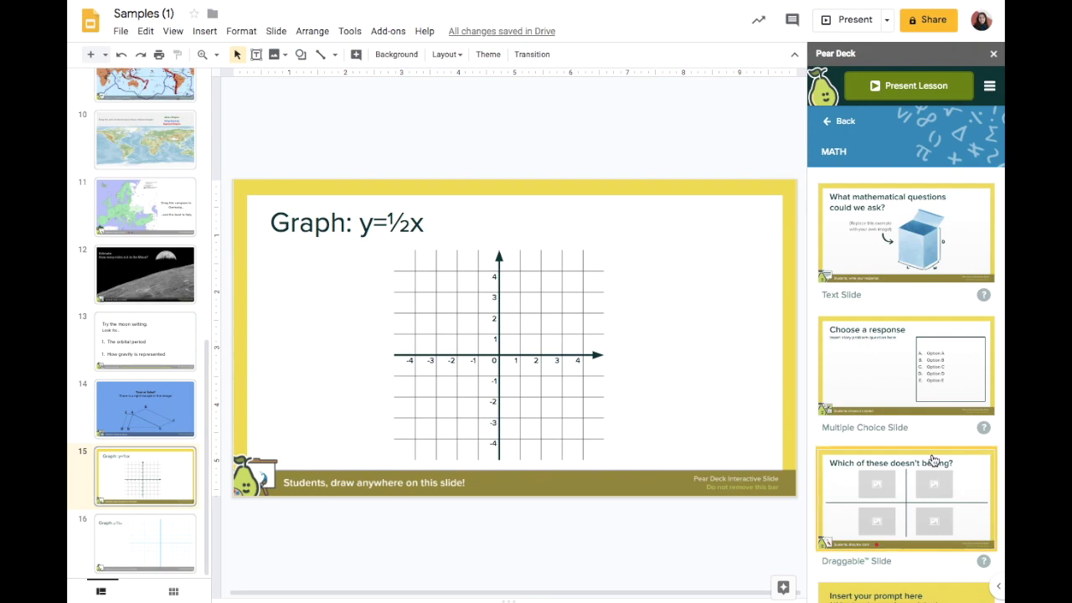
scroll(947, 469, "down", 10)
scroll(955, 358, "up", 1)
left_click(972, 199)
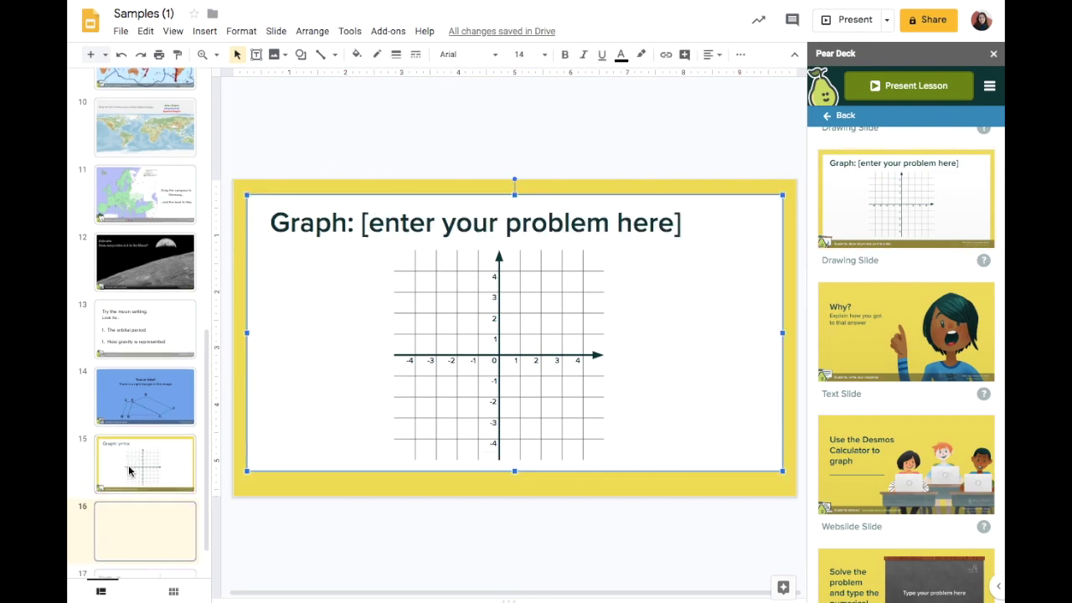
Step: Delete the placeholder "[enter your problem here]" from the new graph slide's title
left_click(682, 224)
left_click_drag(683, 223, 358, 215)
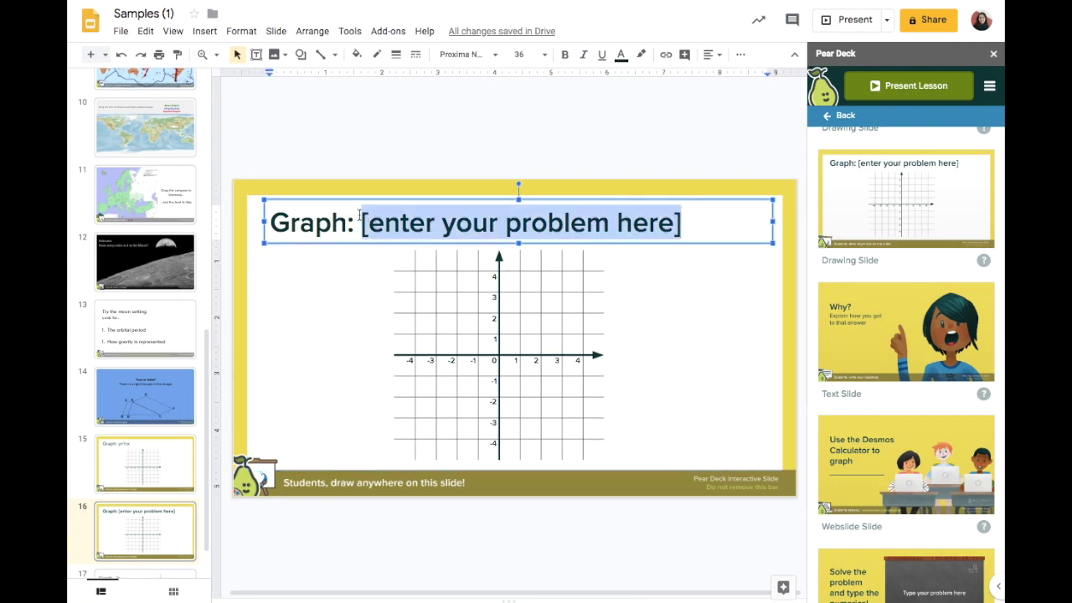
key("BackSpace")
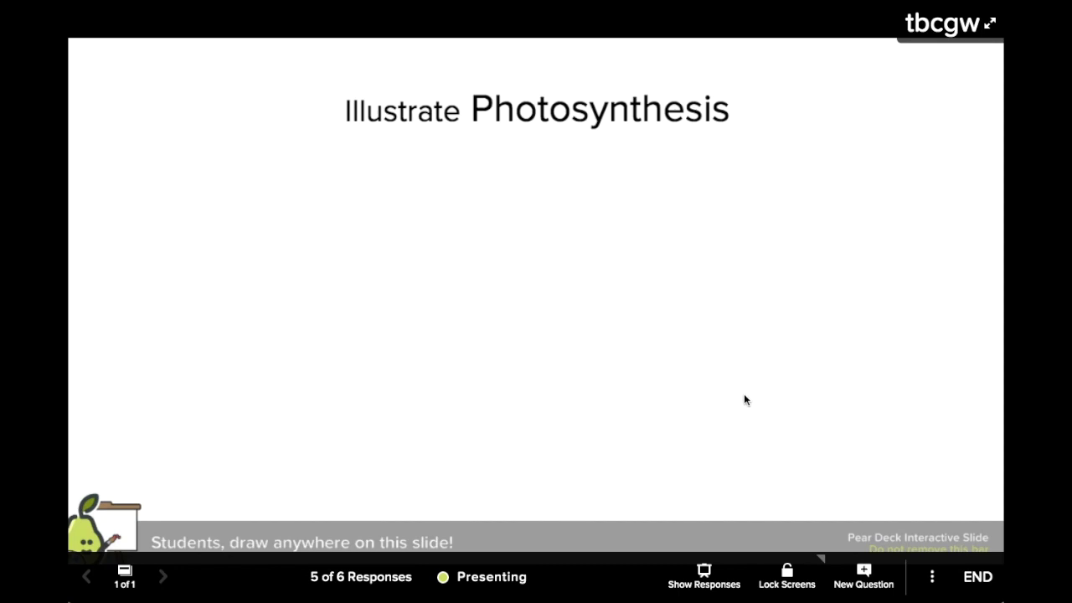
Step: Show the student responses to the Illustrate Photosynthesis slide and look through the drawings
left_click(705, 573)
scroll(840, 459, "down", 6)
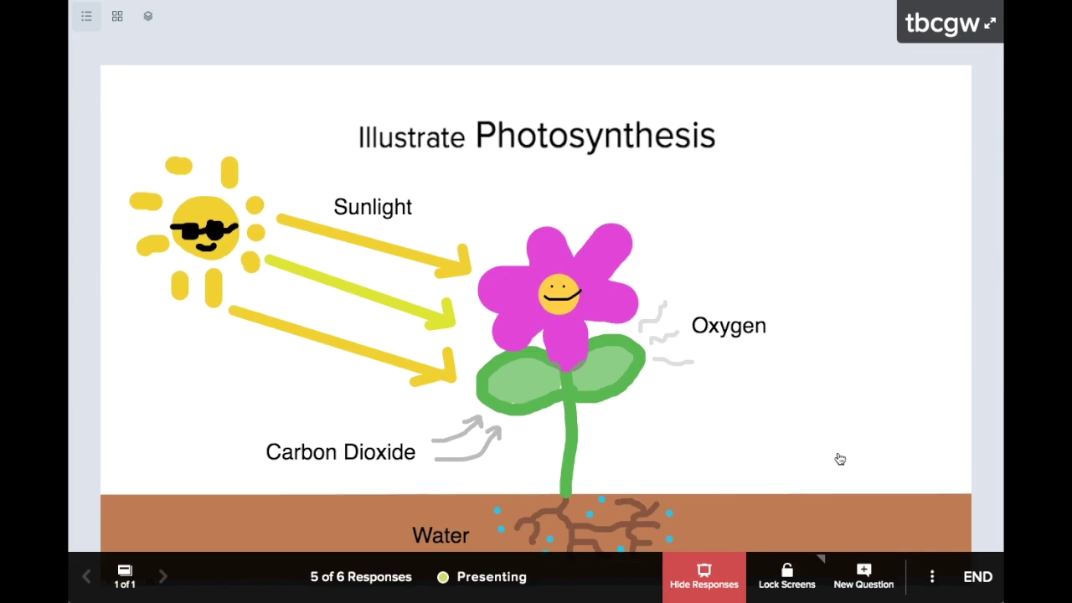
scroll(840, 459, "down", 3)
scroll(840, 459, "down", 4)
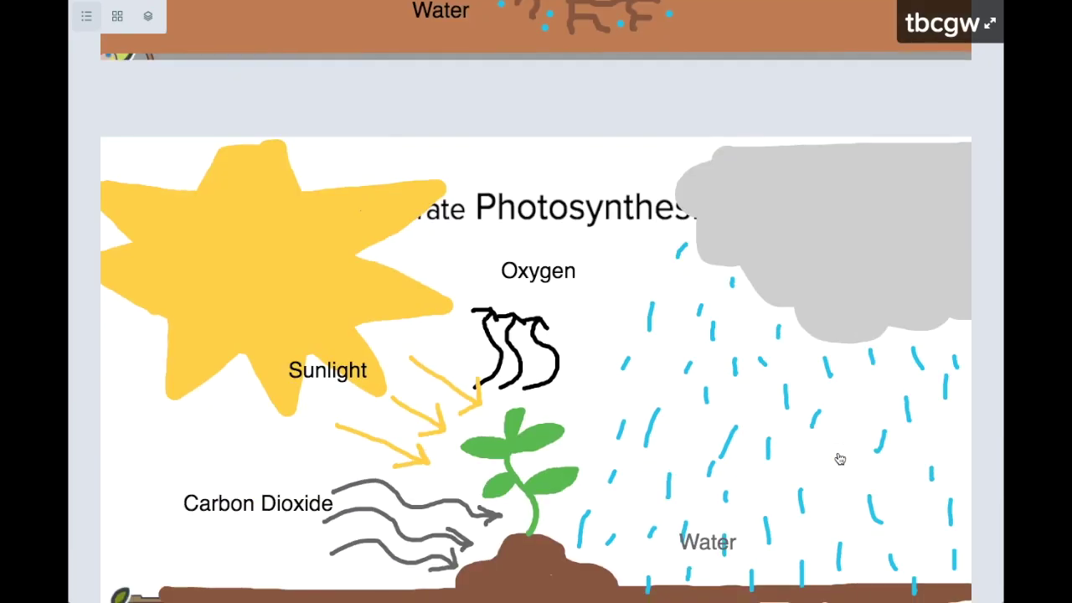
scroll(840, 458, "down", 7)
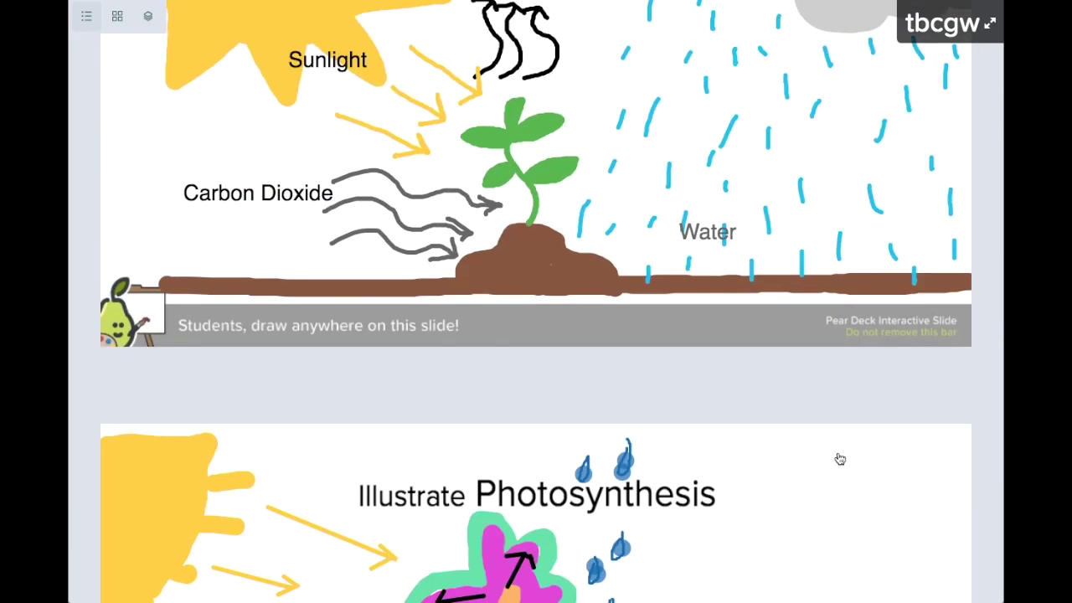
scroll(839, 459, "down", 6)
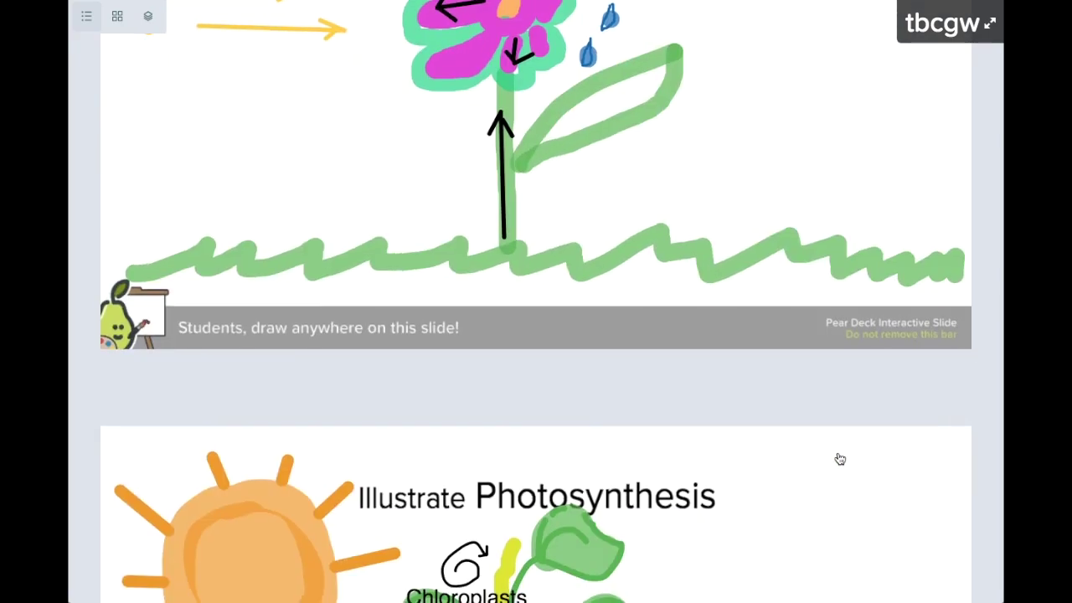
scroll(840, 459, "down", 1)
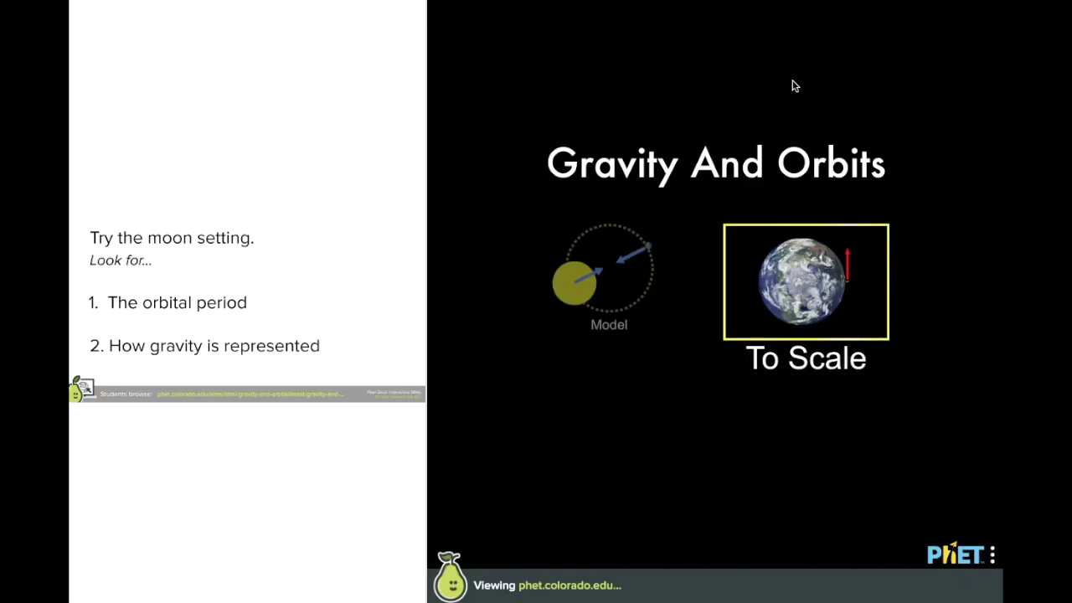
Step: Run the Gravity And Orbits simulation in the To Scale view, and play it in the Model view as well
left_click(853, 272)
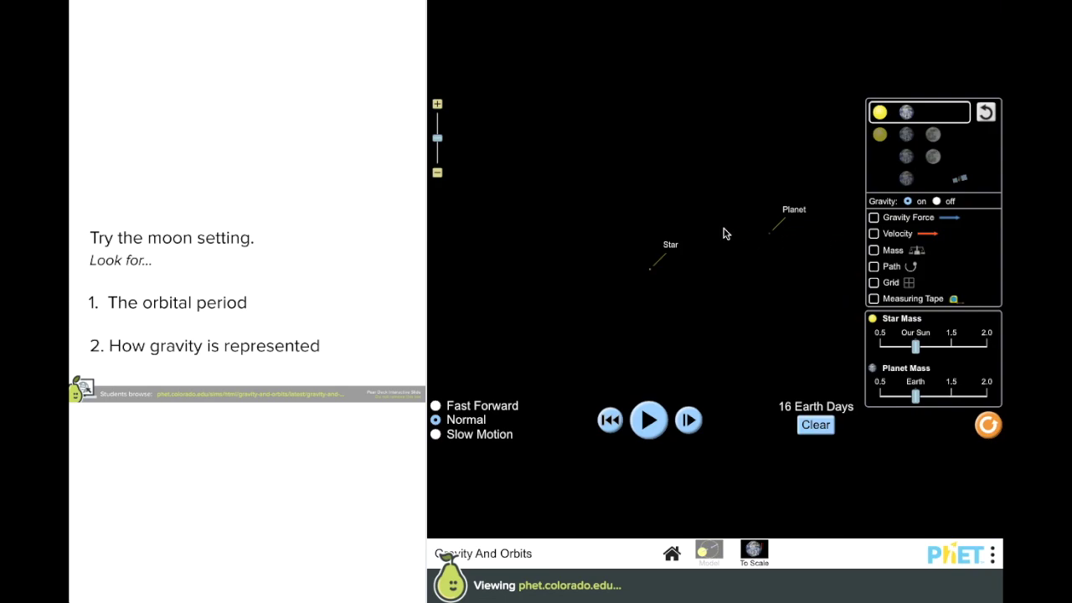
left_click(648, 423)
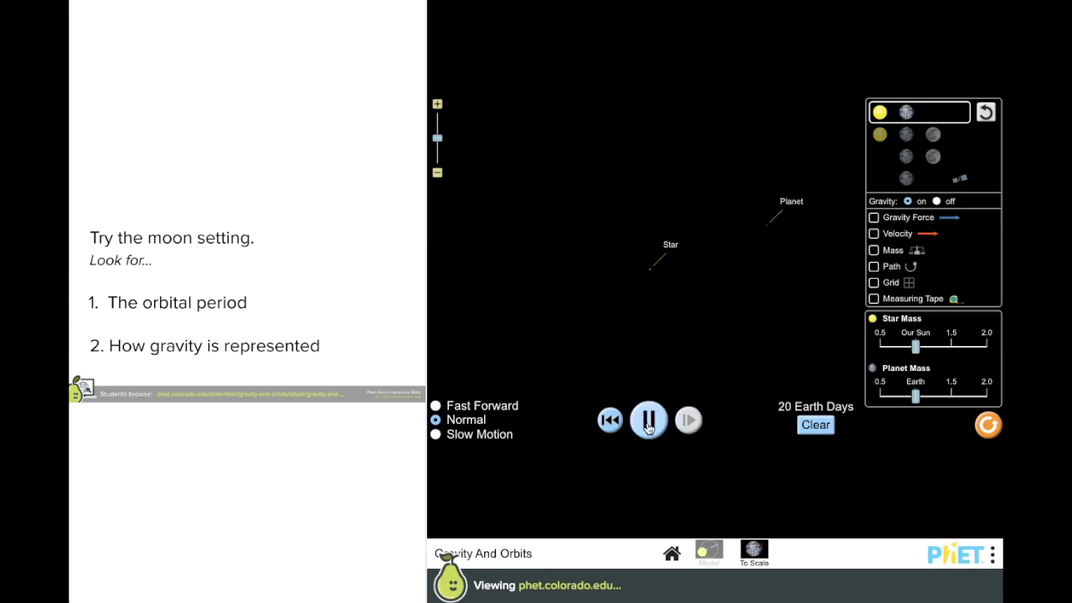
left_click(707, 550)
left_click(648, 423)
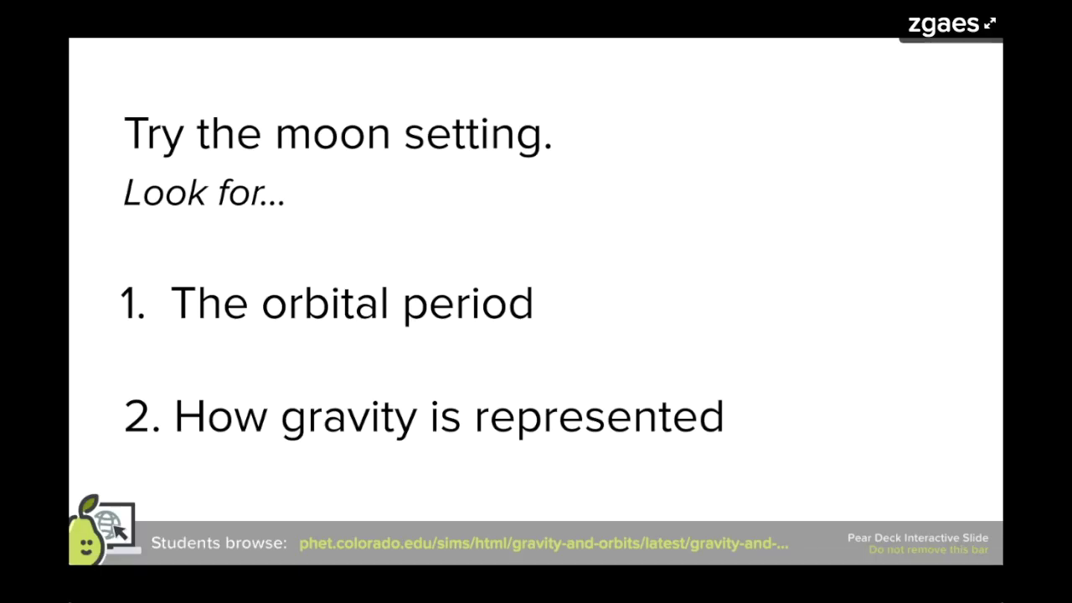
Step: Turn on Student-Paced mode for the session and acknowledge the notice
left_click(932, 576)
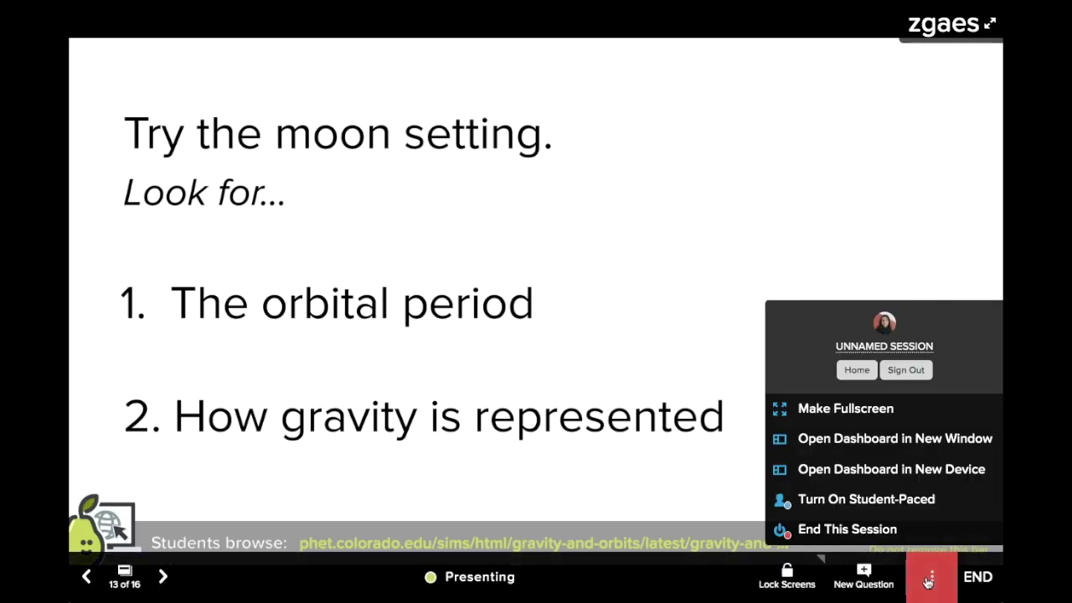
left_click(886, 498)
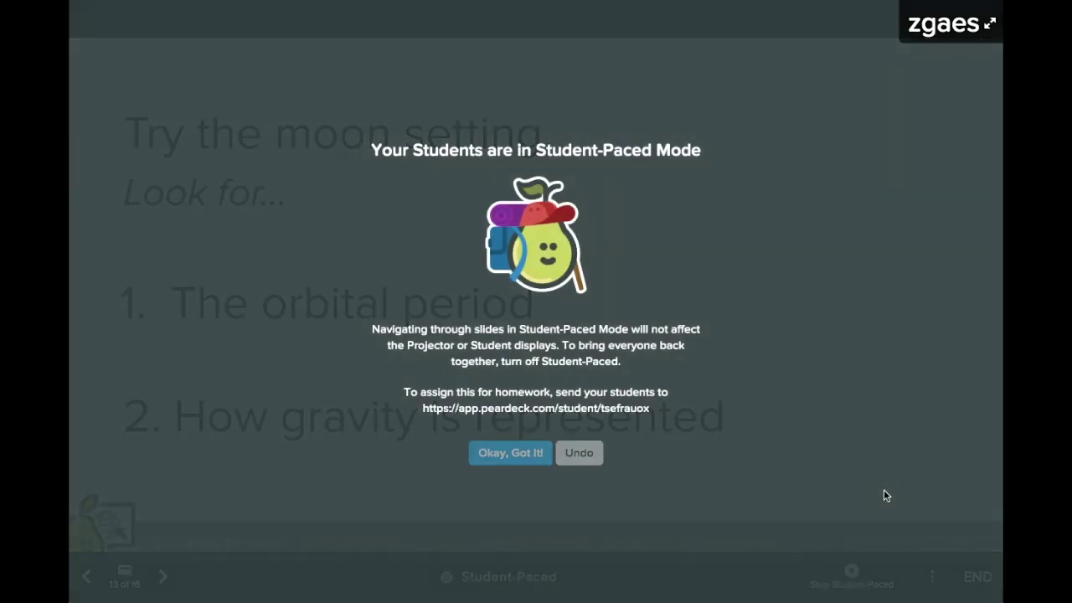
left_click(505, 450)
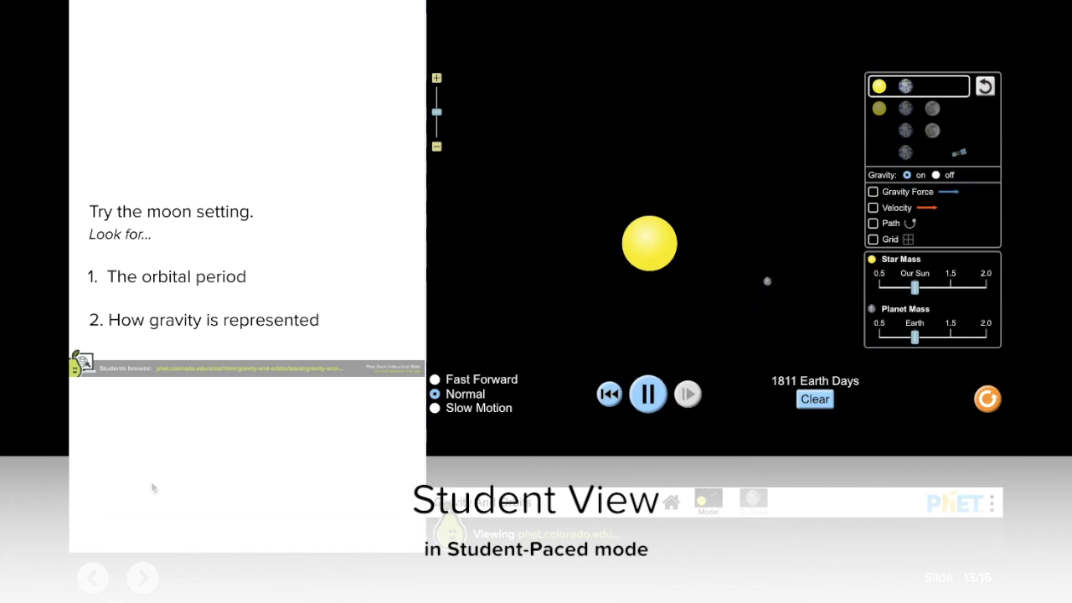
Step: In the student view, go to slide 14 and answer the right-triangle question with False
left_click(142, 577)
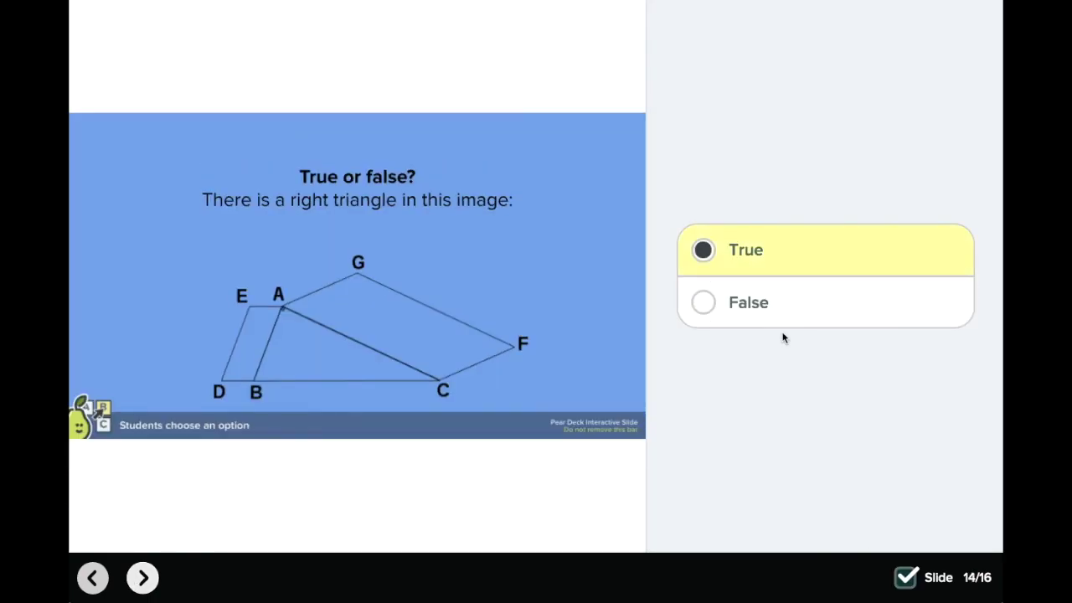
left_click(706, 303)
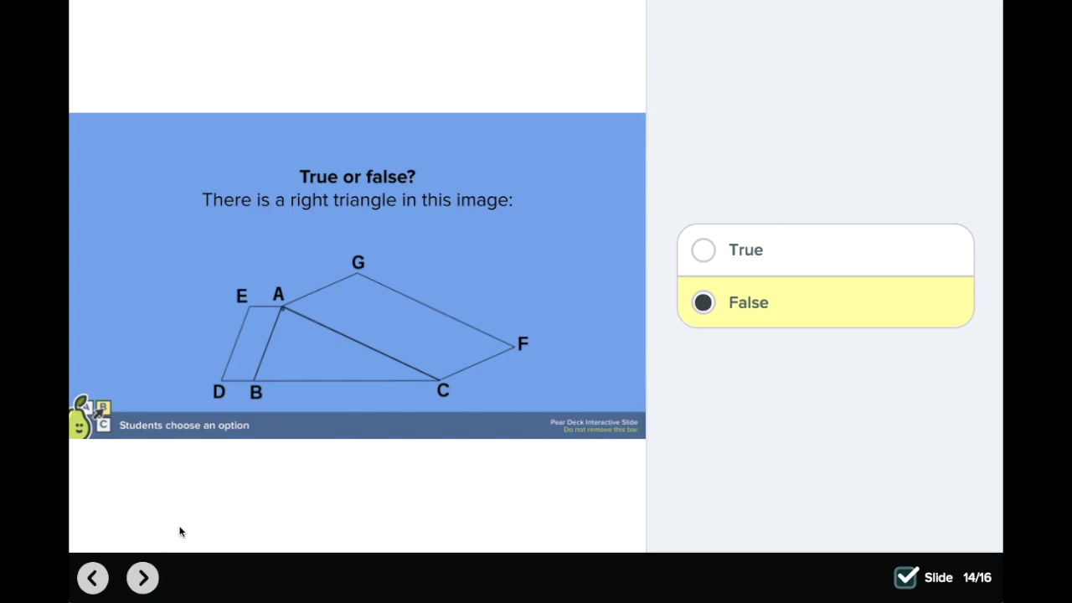
Step: Go to slide 15 and draw a yellow straight line for y=½x rising across the coordinate grid
left_click(141, 579)
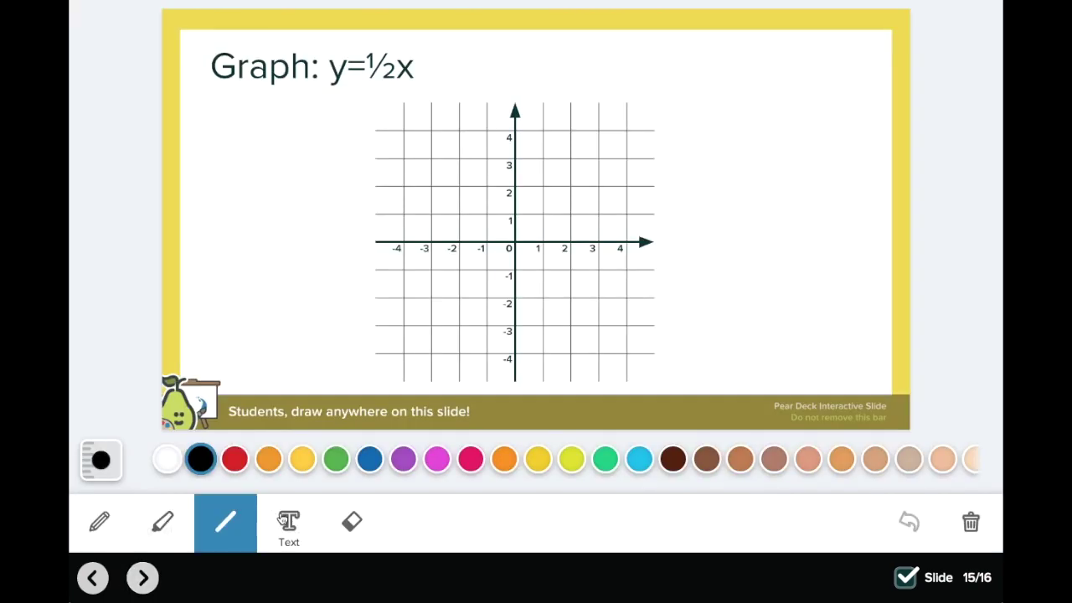
left_click(301, 463)
left_click_drag(357, 299, 673, 169)
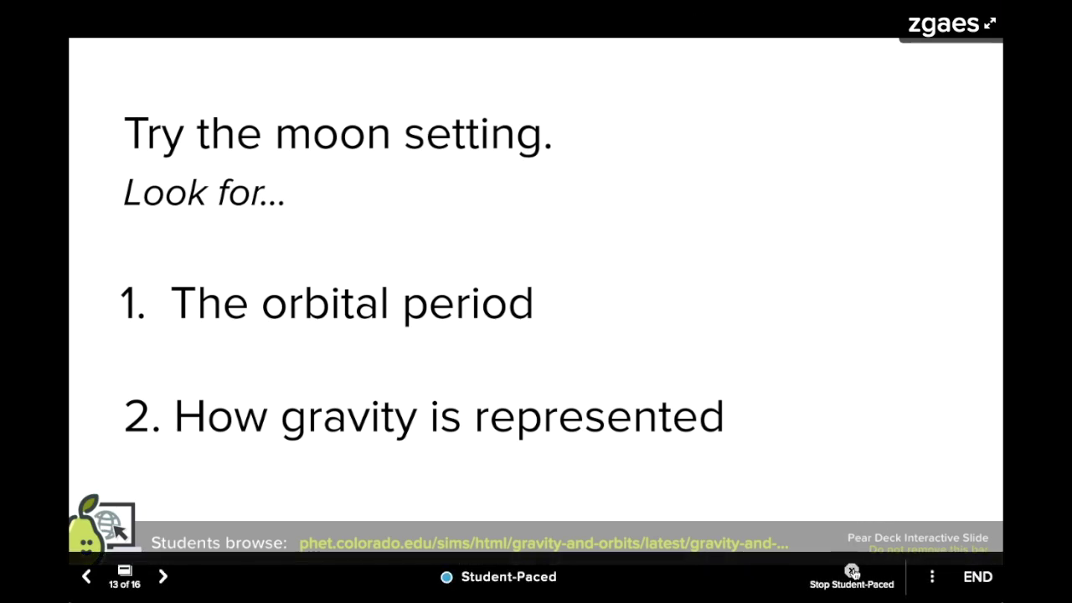
Step: Stop Student-Paced mode from the teacher's presentation of slide 13
left_click(854, 573)
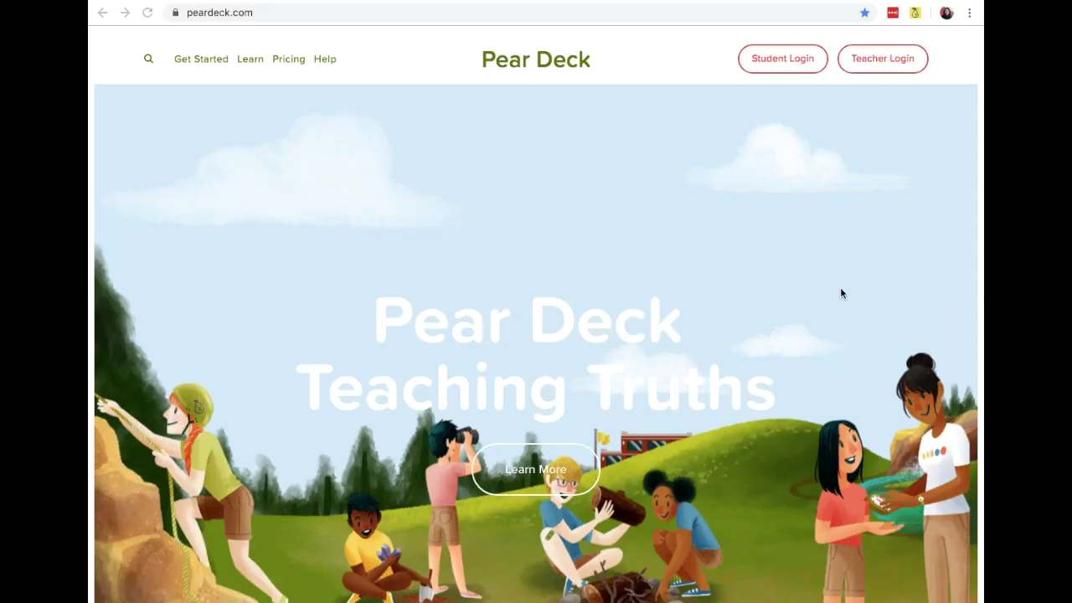
Step: Open the teacher login on the peardeck.com website
left_click(695, 12)
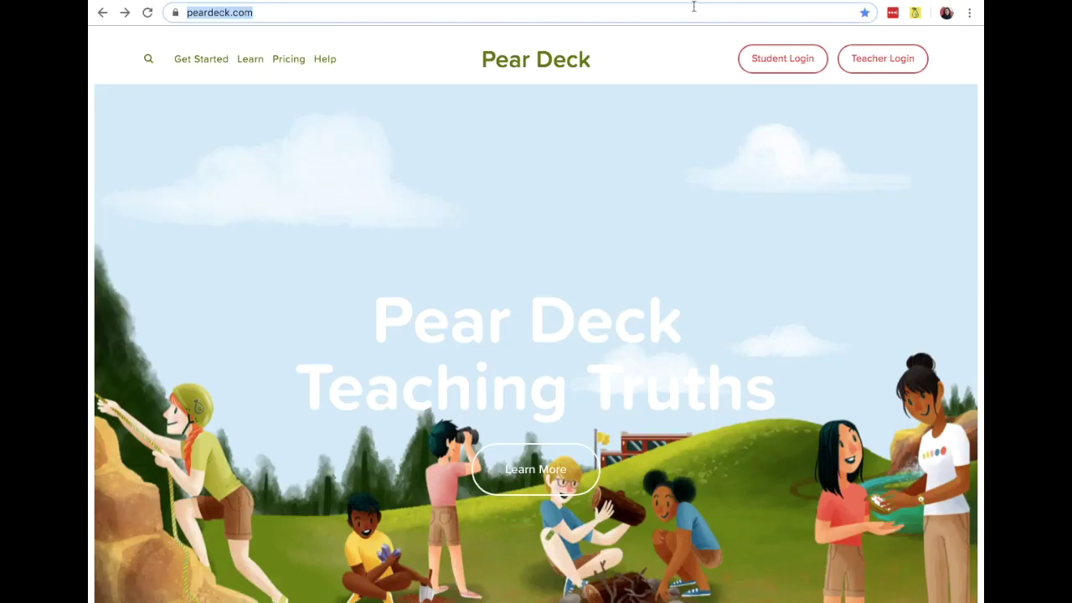
left_click(888, 70)
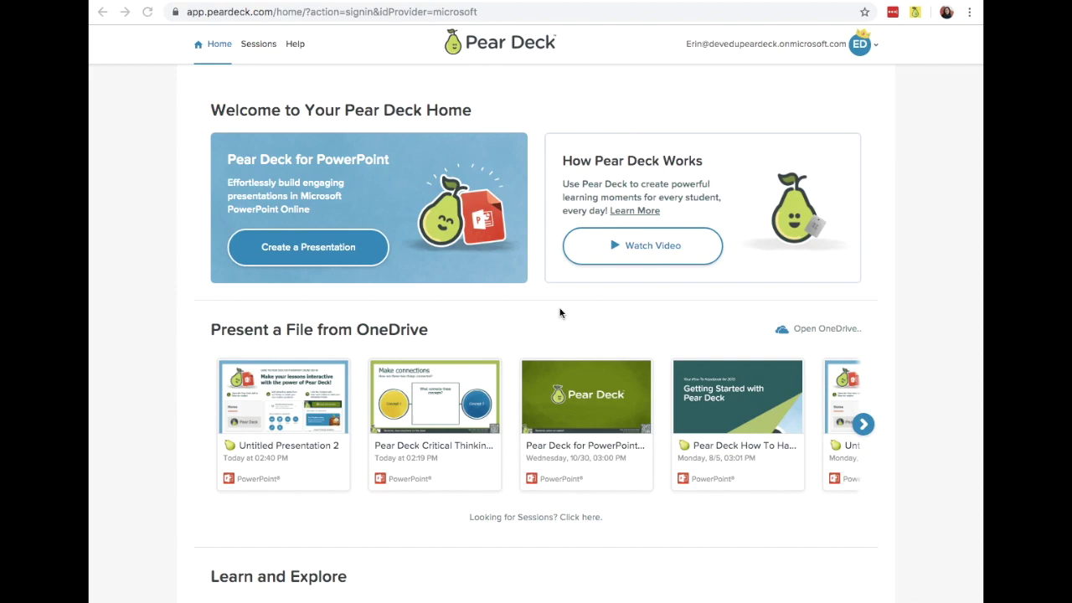
Step: Create a new Pear Deck presentation in PowerPoint Online from the Pear Deck home page
left_click(519, 15)
left_click(163, 143)
left_click(368, 261)
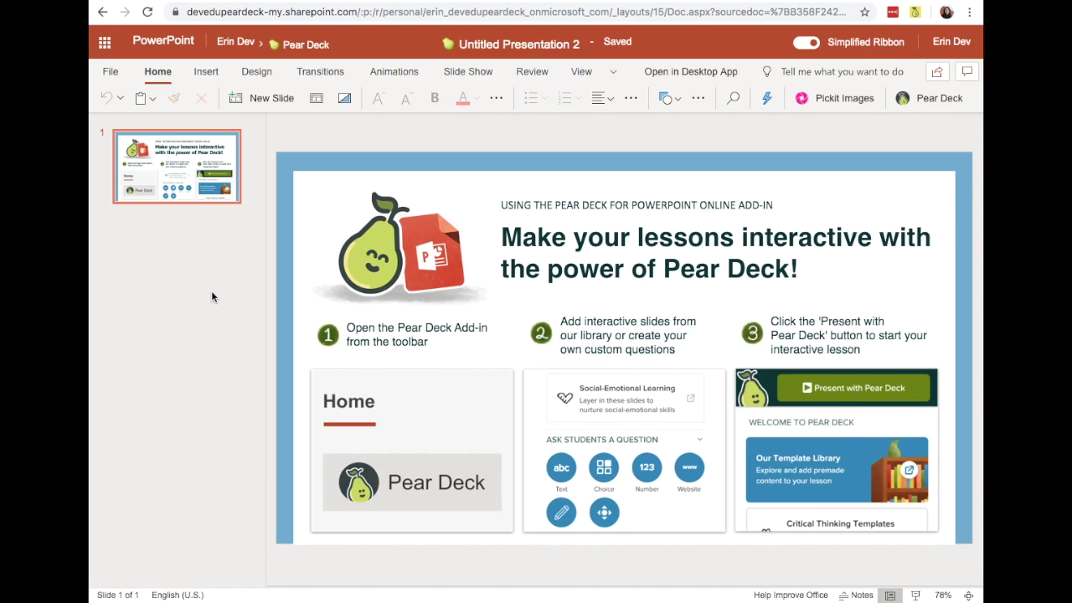
Step: Search the Office Add-ins store for pear deck
left_click(206, 72)
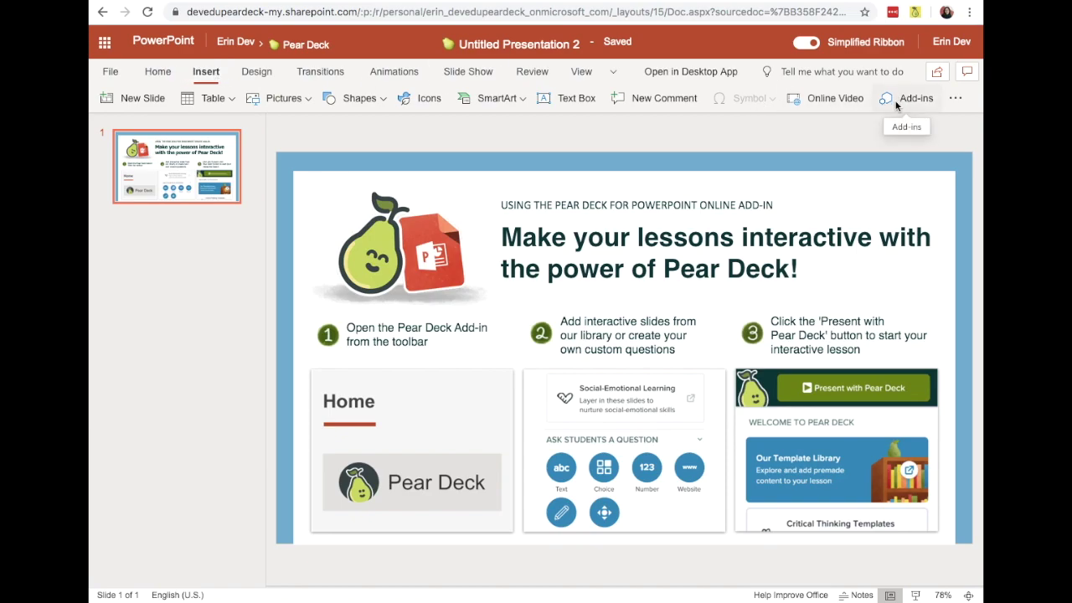
left_click(896, 105)
left_click(462, 145)
left_click(357, 200)
type("pear deck")
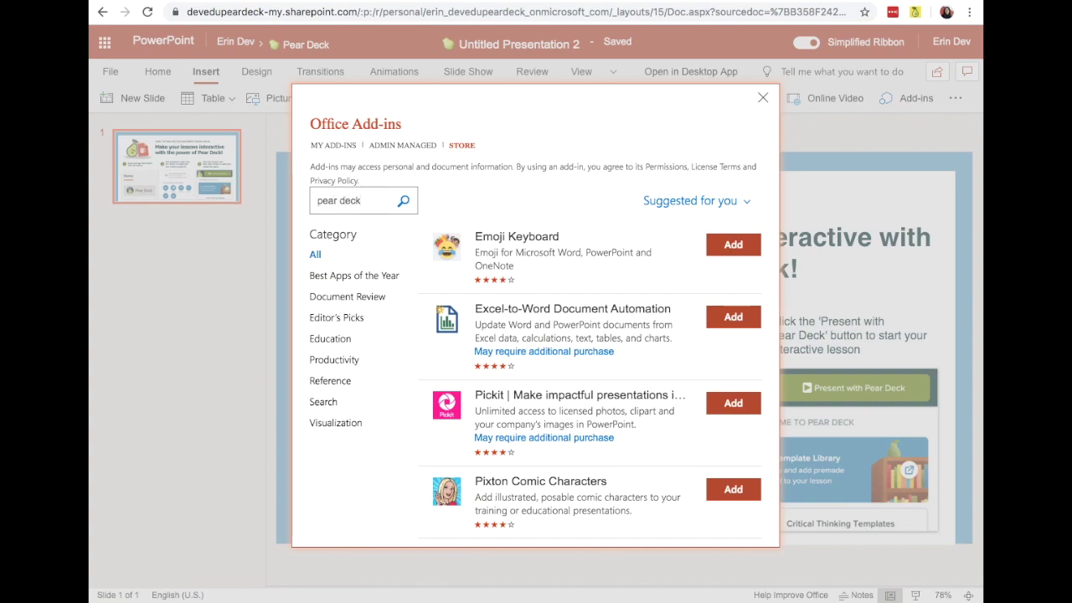
key("Return")
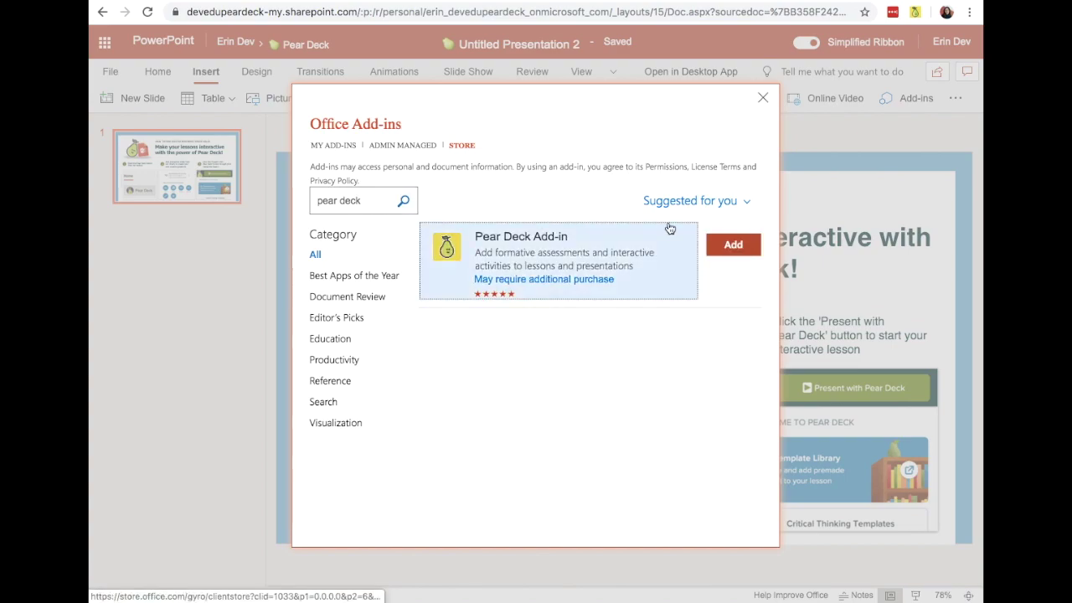
Step: Add the Pear Deck Add-in to PowerPoint Online and open it in the presentation
left_click(734, 253)
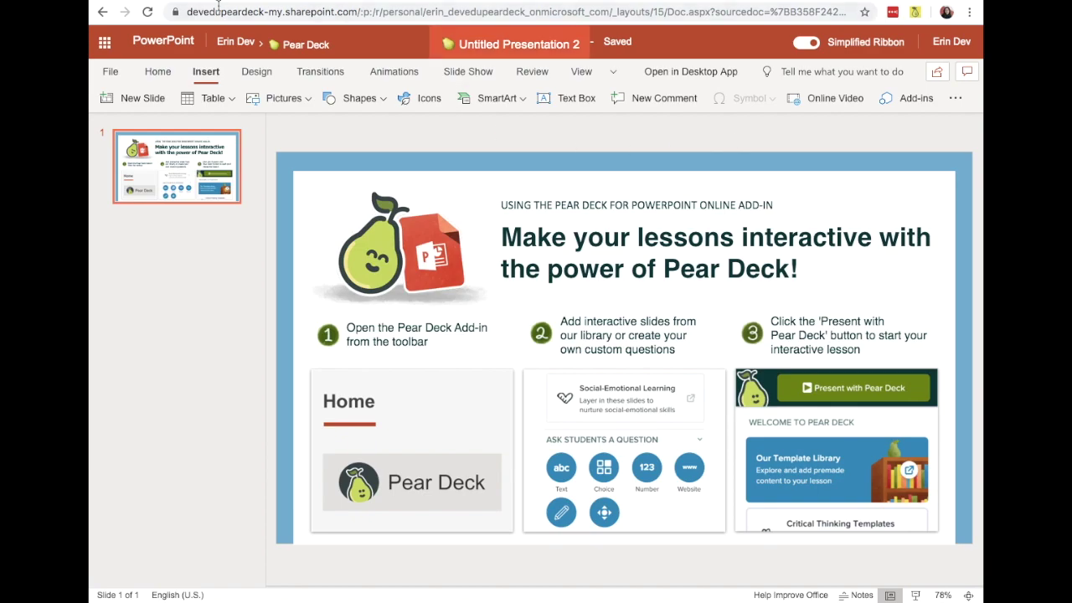
left_click(156, 72)
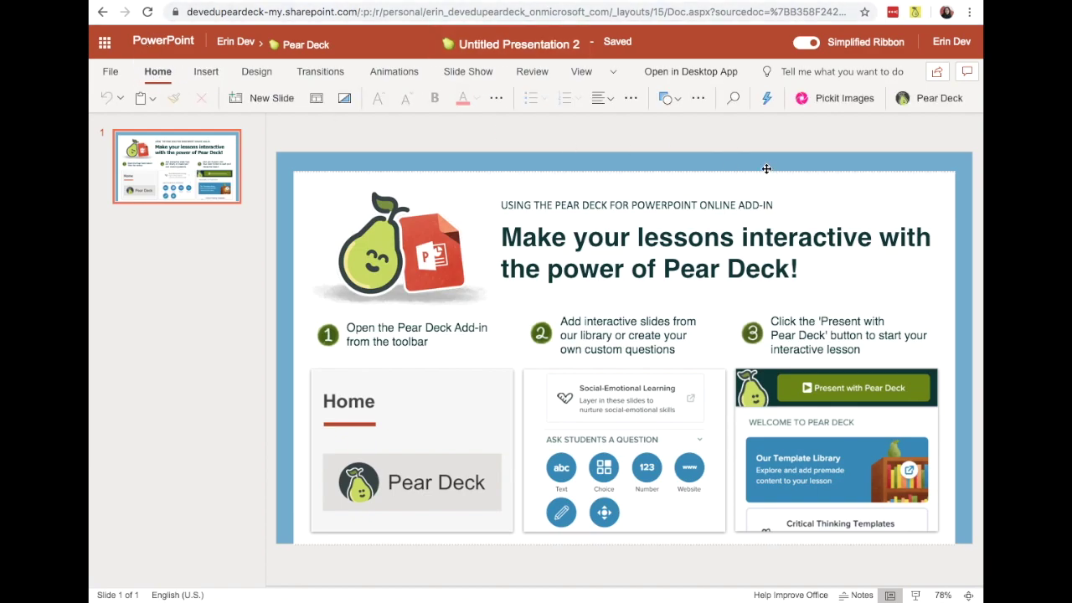
left_click(912, 102)
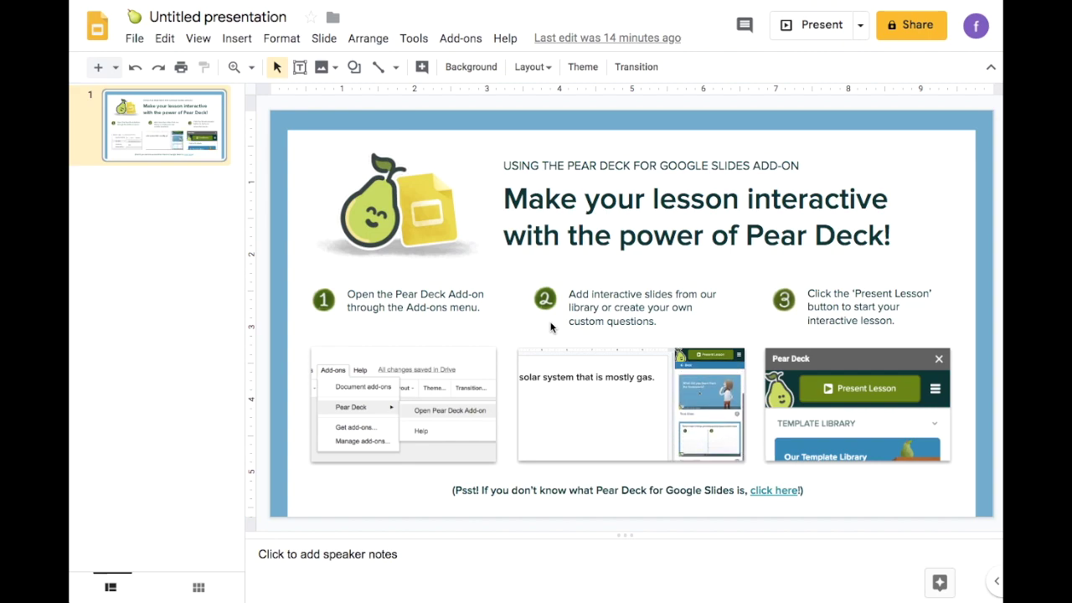
Step: In Google Slides, view the Pear Deck add-on's entry in the G Suite Marketplace and close the listing
left_click(448, 39)
left_click(550, 180)
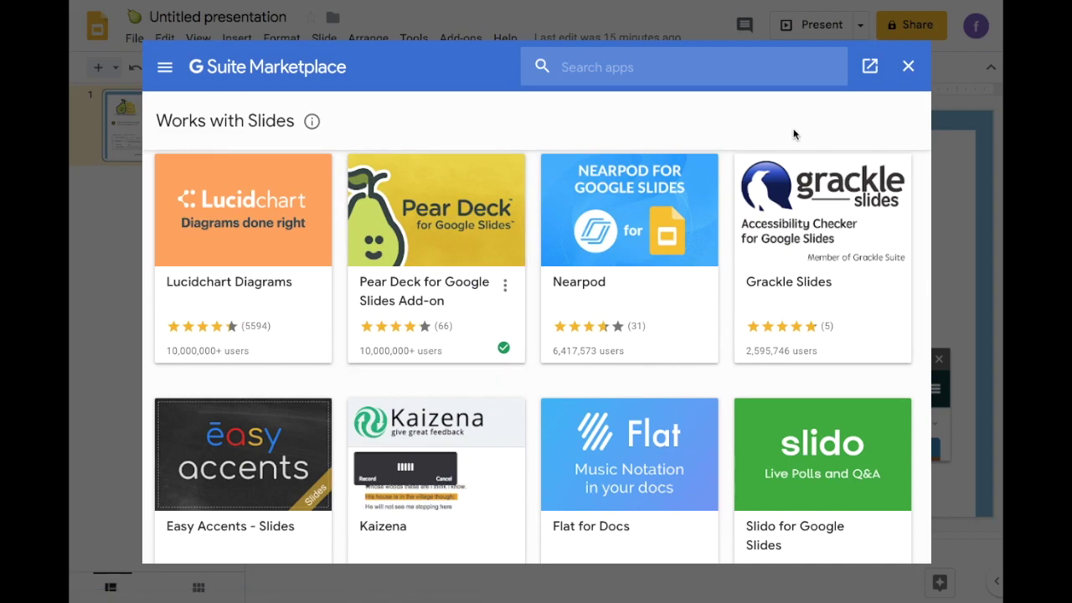
left_click(907, 67)
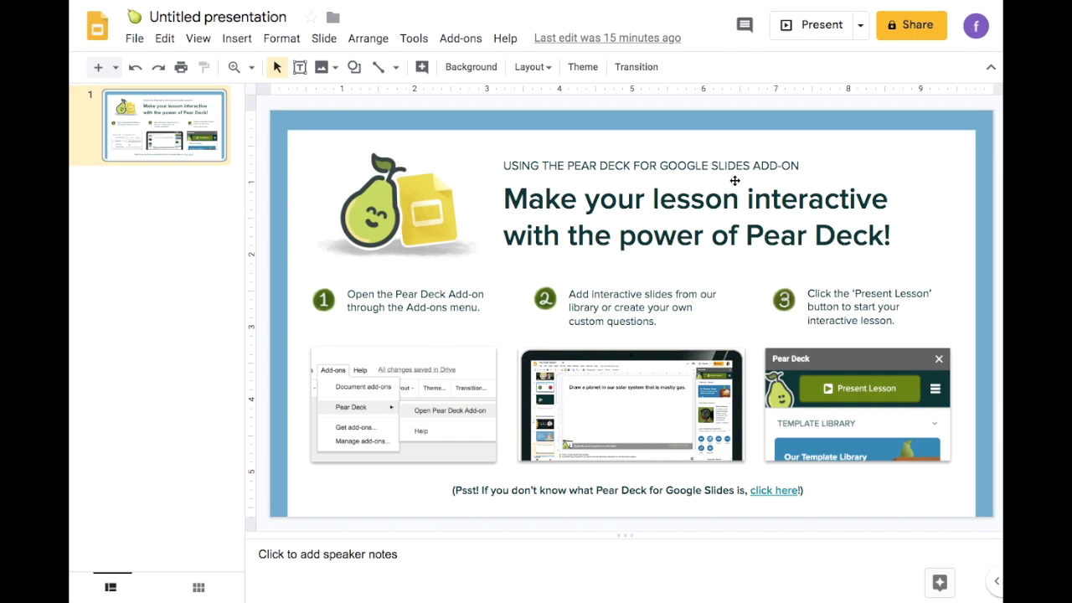
Step: Open the Pear Deck for Google Slides Add-on in the untitled presentation
left_click(444, 44)
mouse_move(460, 138)
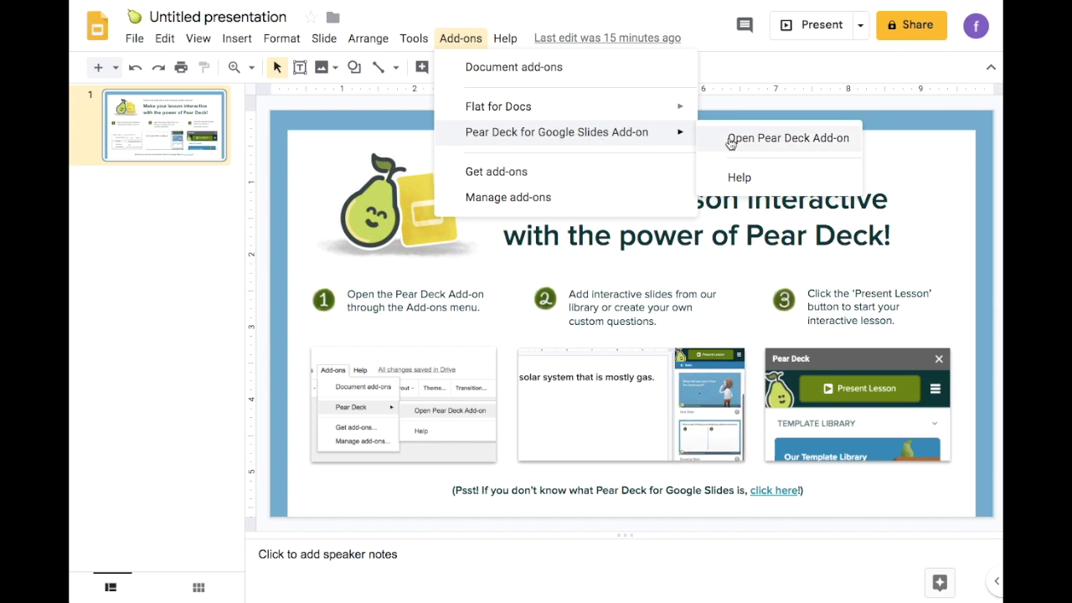
left_click(790, 141)
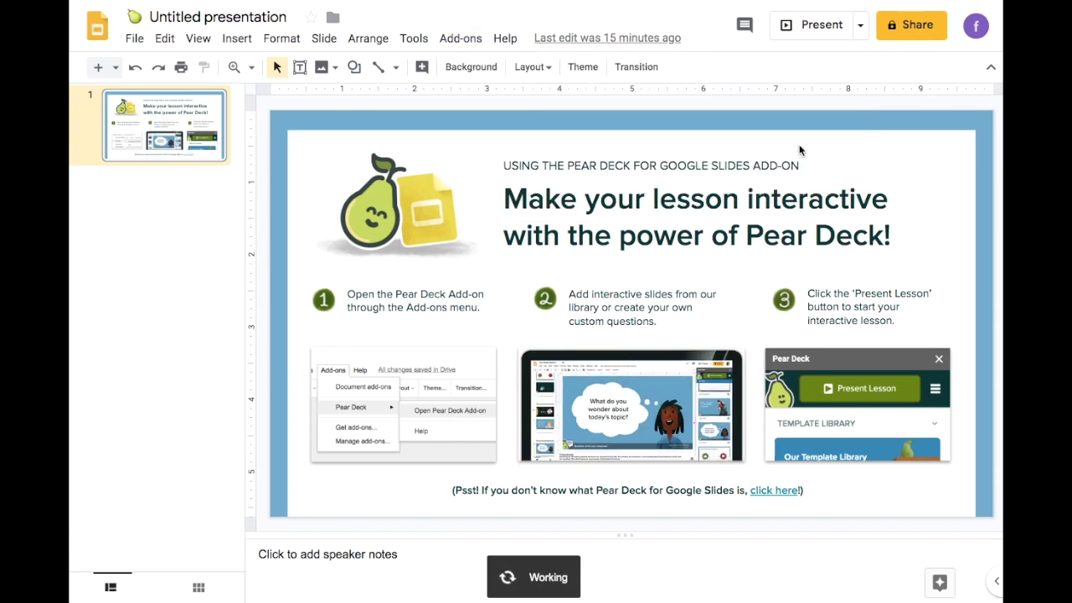
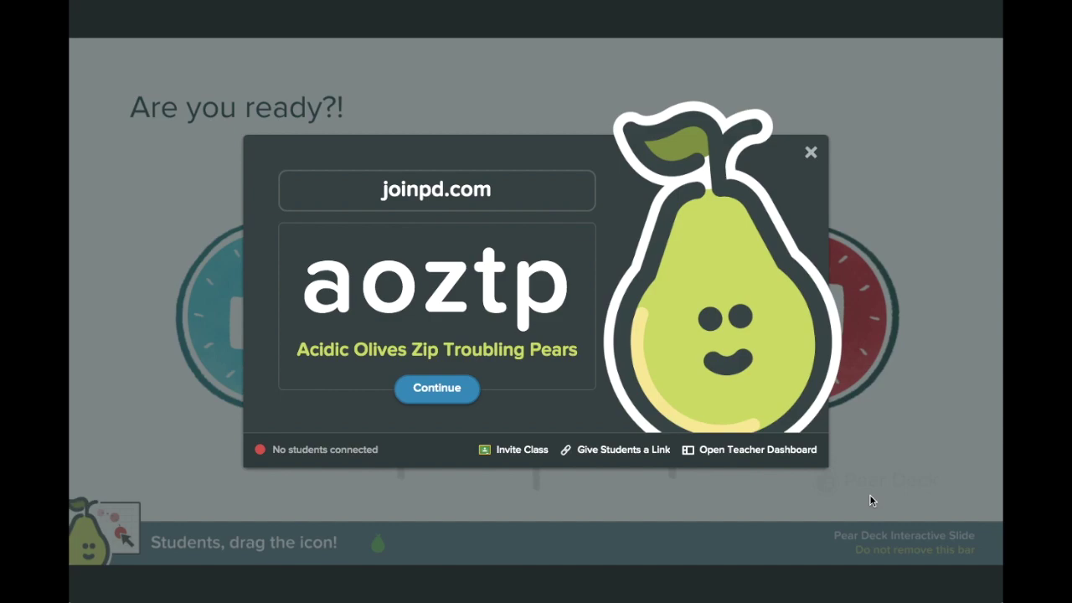
Step: Choose to give students a link, and in the student browser go to joinpd.com and enter the session's join code
left_click(623, 454)
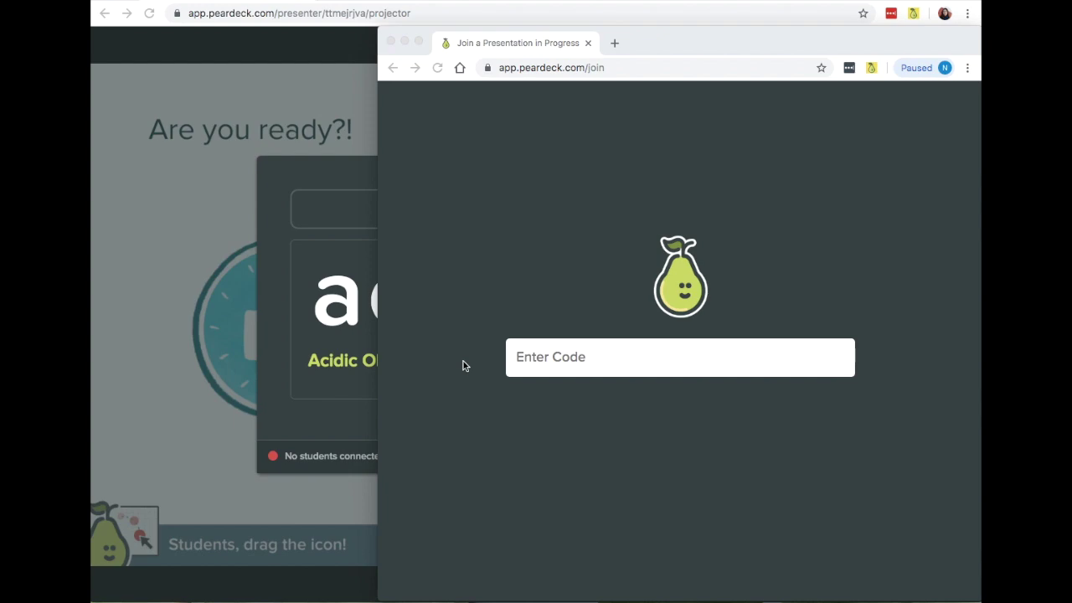
left_click(581, 70)
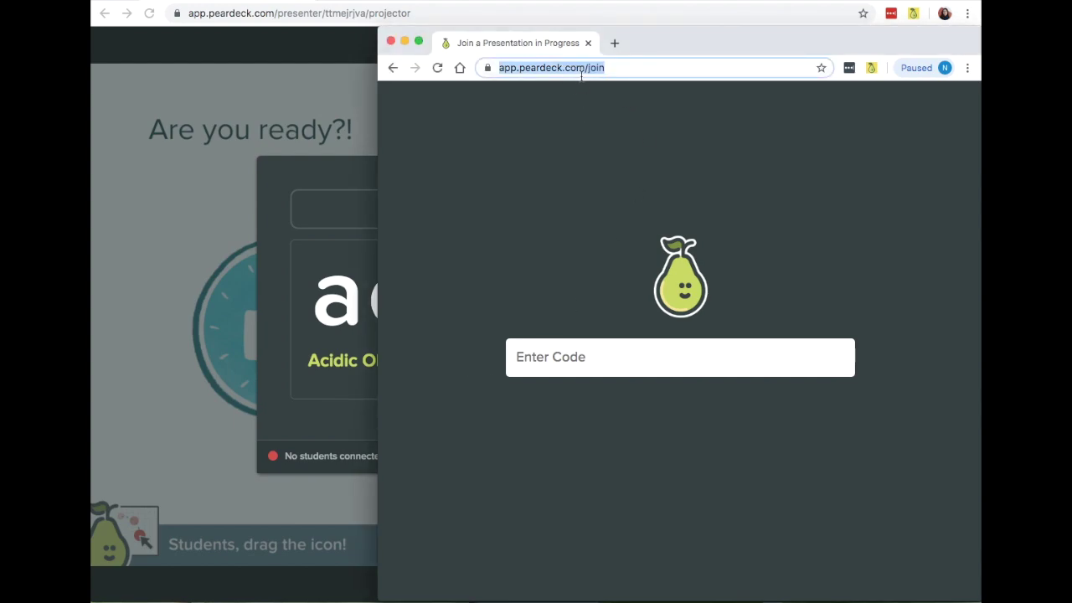
type("joinpd.com")
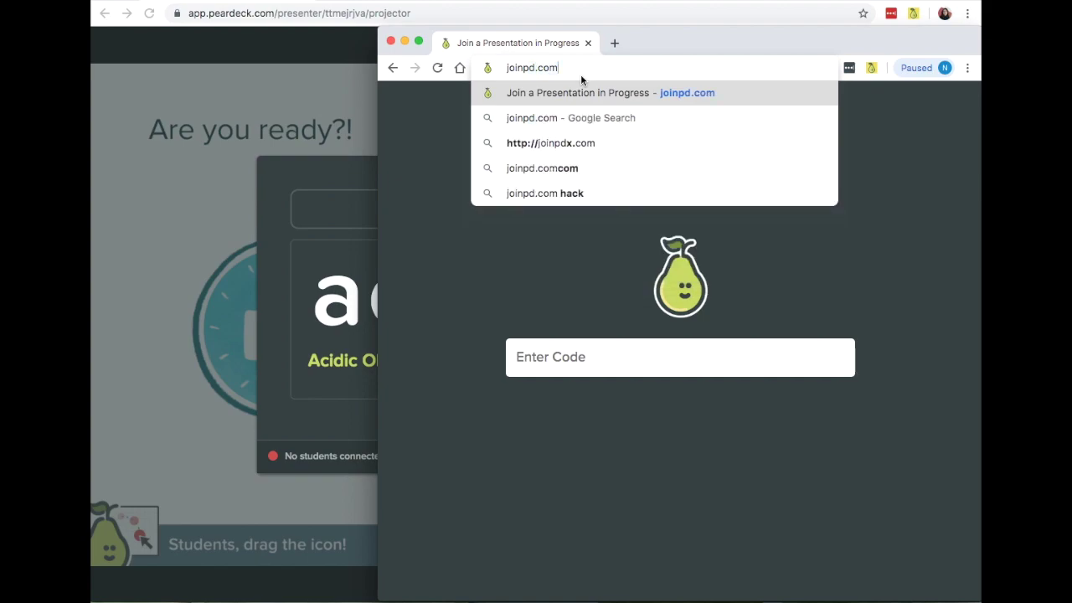
key("Return")
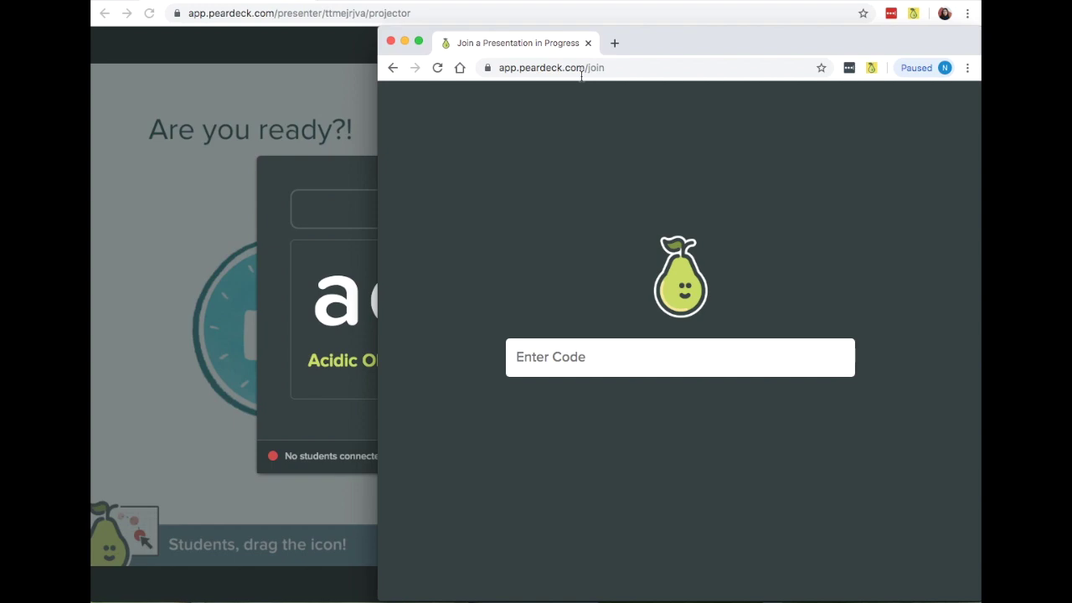
type("aoztp")
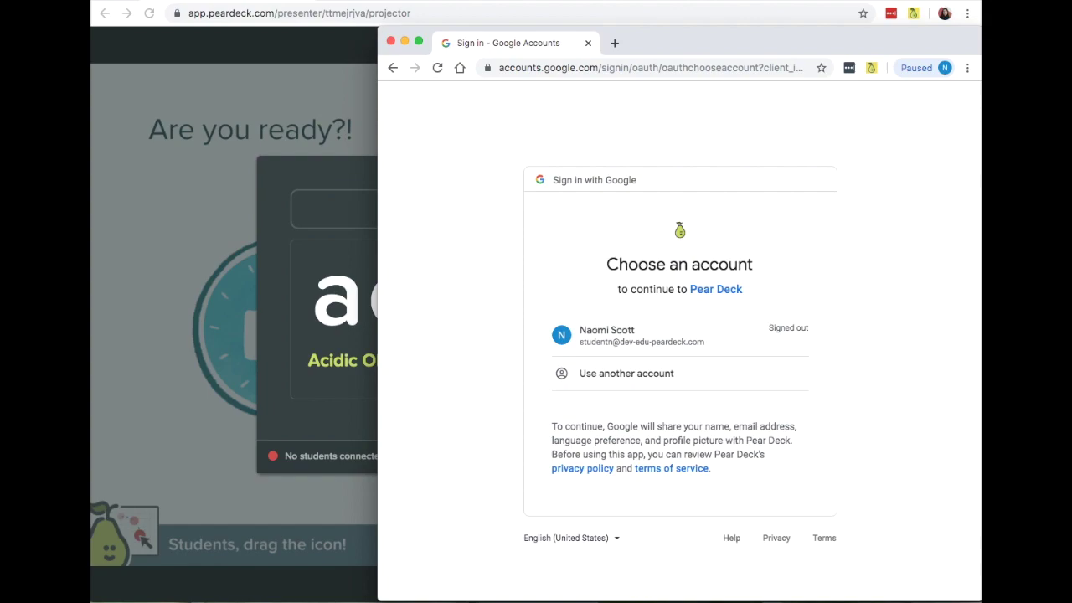
Step: Sign in with the student's Google account and account password, and answer the mood question with the green happy face
left_click(705, 351)
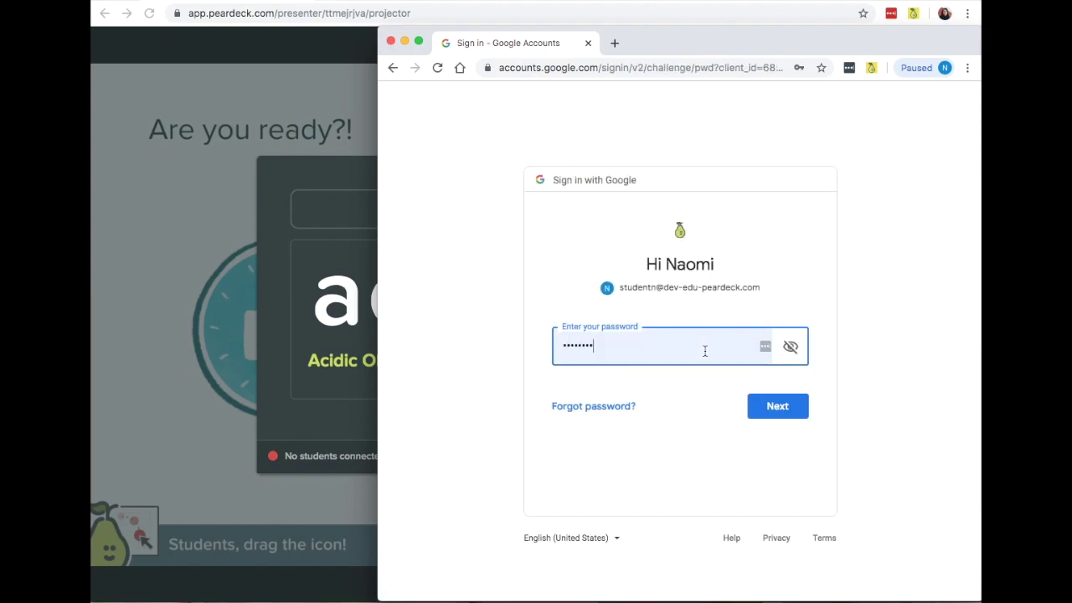
left_click(760, 404)
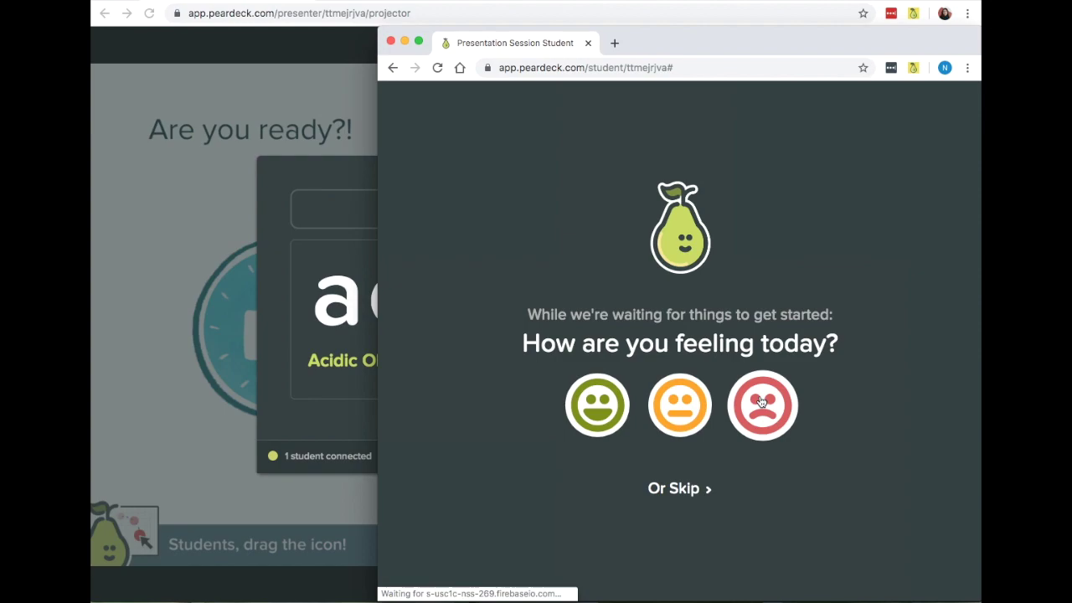
left_click(609, 429)
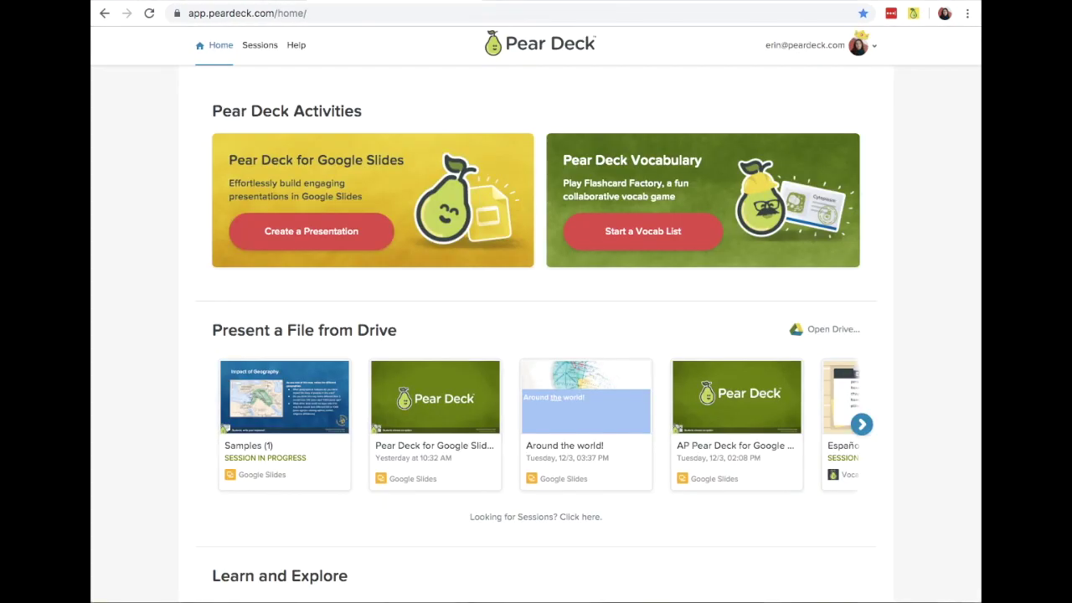
Step: Go to the teacher's Pear Deck home page and open the settings of the teacher's account
left_click(519, 11)
left_click(871, 50)
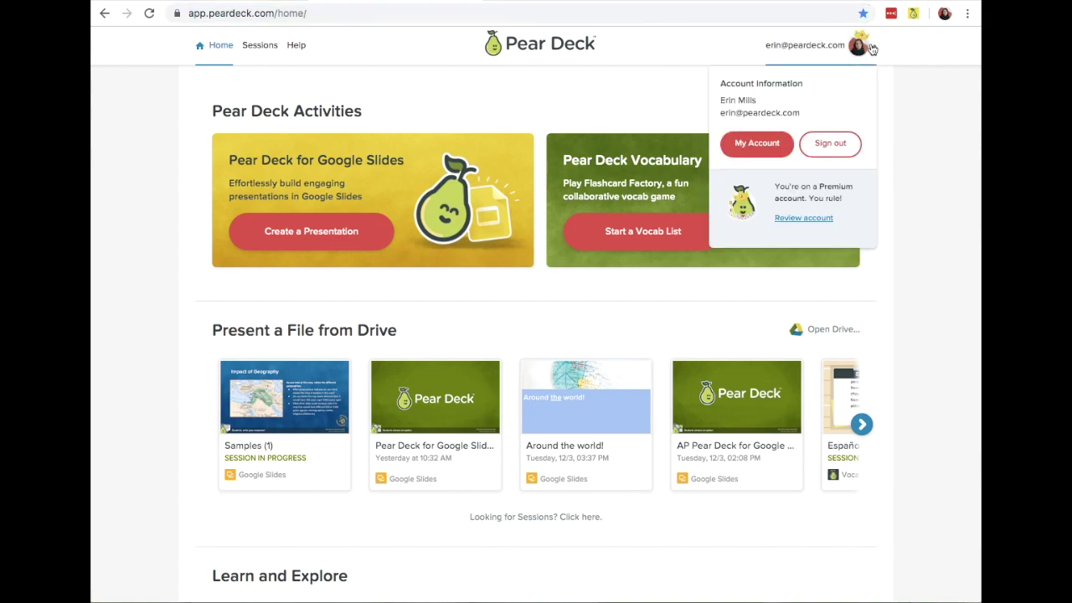
left_click(760, 144)
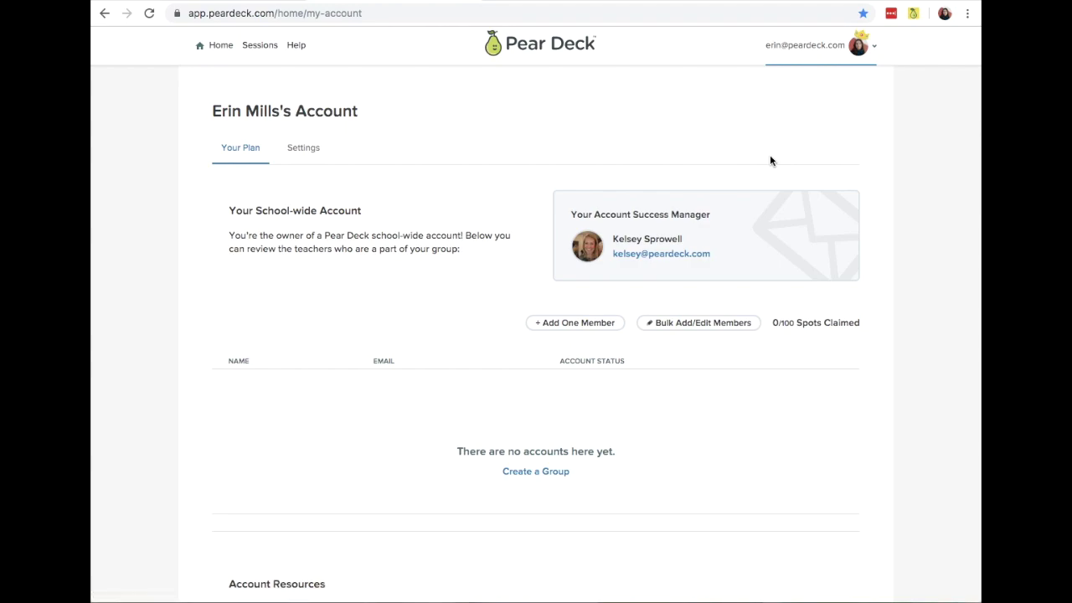
left_click(314, 159)
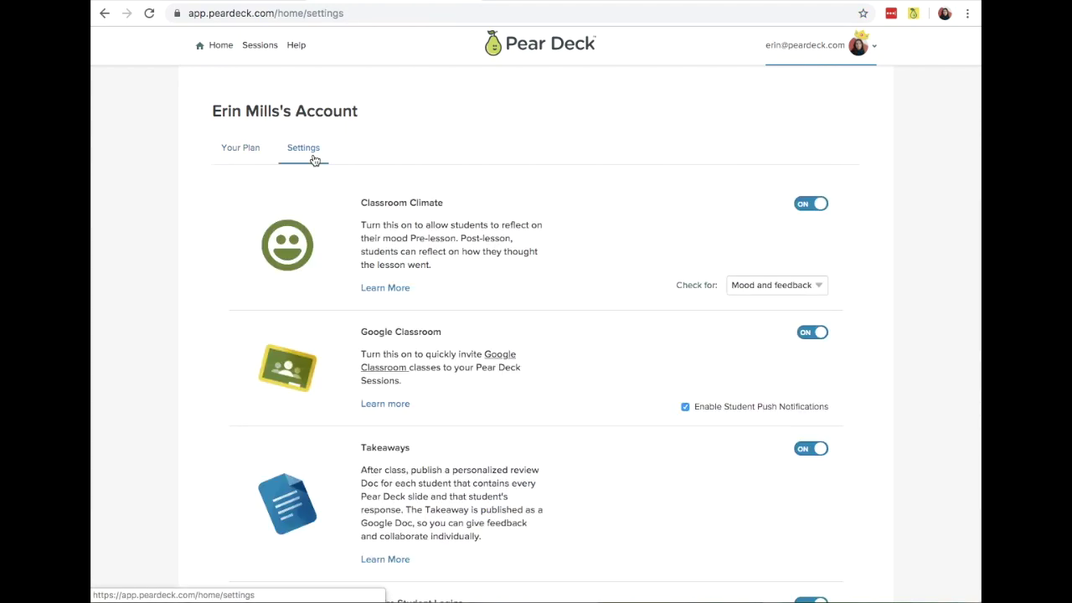
Step: Examine the account's feature settings and the available check options for Classroom Climate without changing the selection
scroll(234, 241, "down", 1)
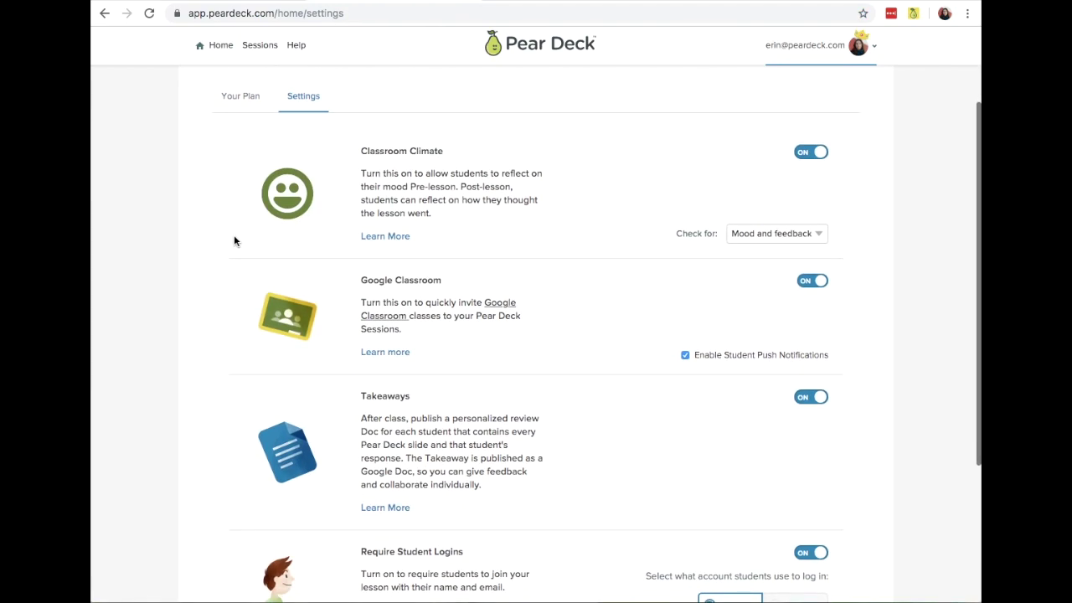
scroll(234, 239, "down", 1)
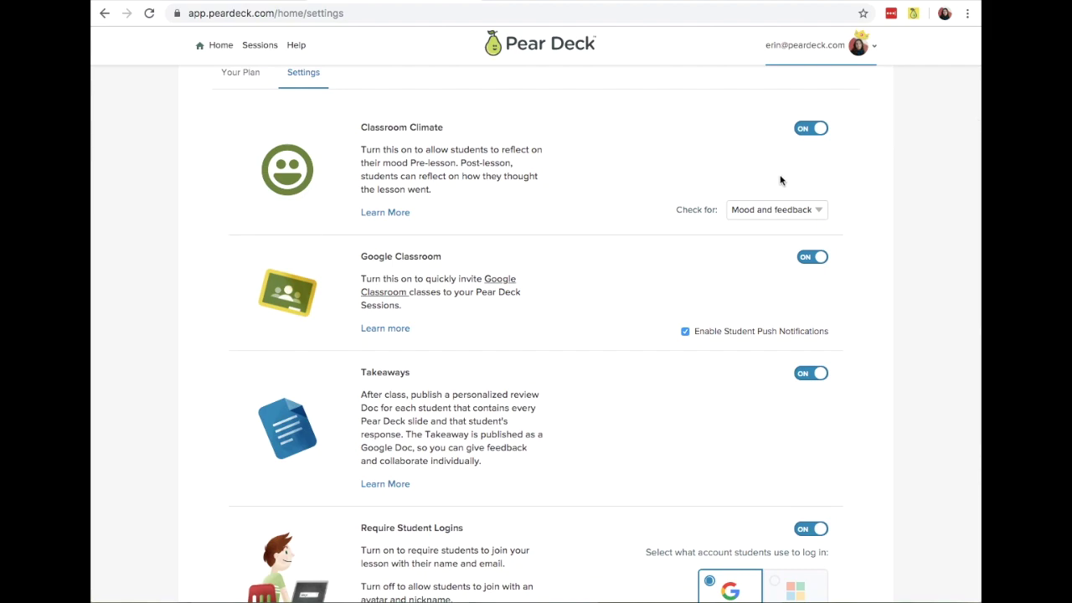
left_click(812, 214)
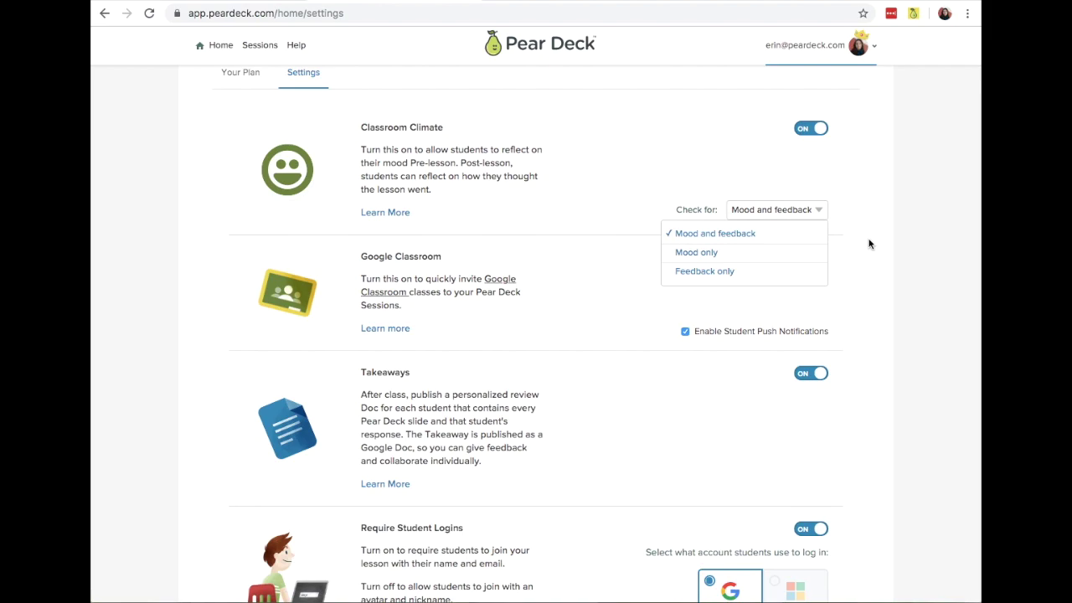
left_click(870, 243)
scroll(869, 244, "up", 1)
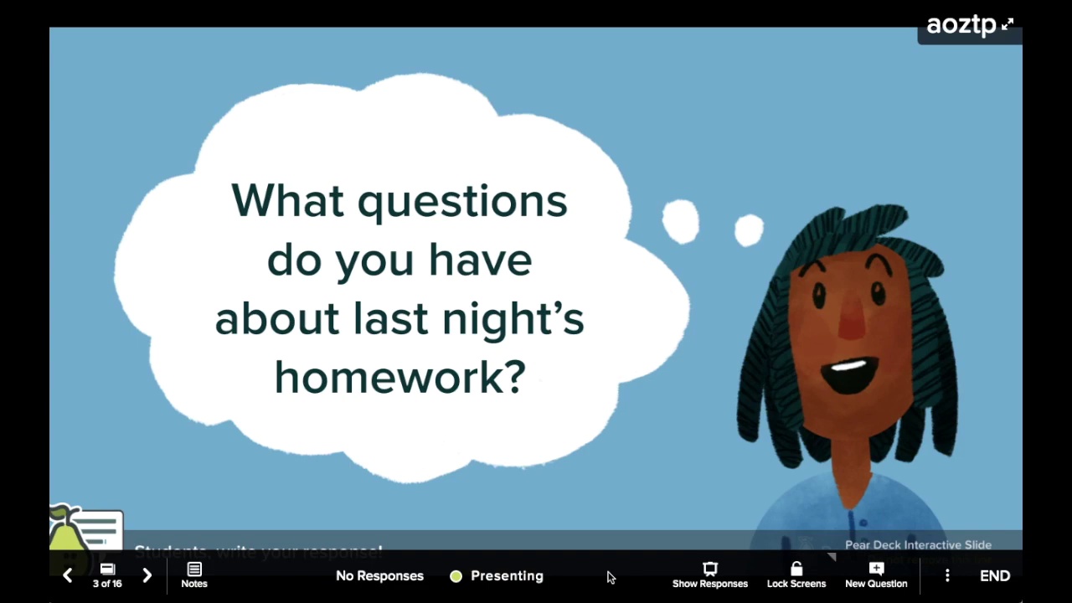
Step: Advance the teacher's presentation to slide 4 and jump to slide 15, the y=½x graph
left_click(147, 576)
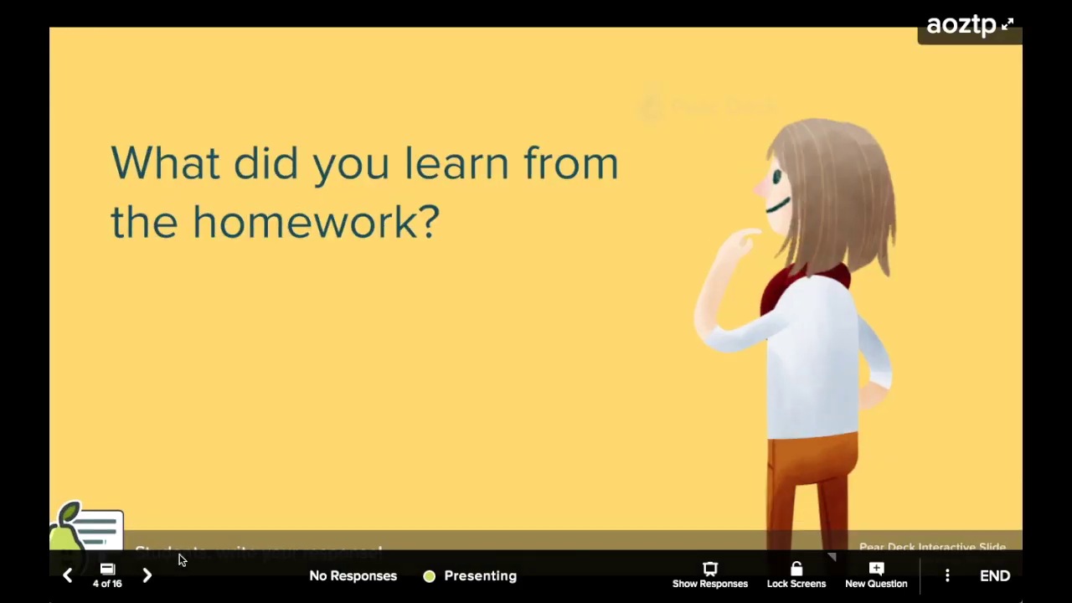
left_click(107, 573)
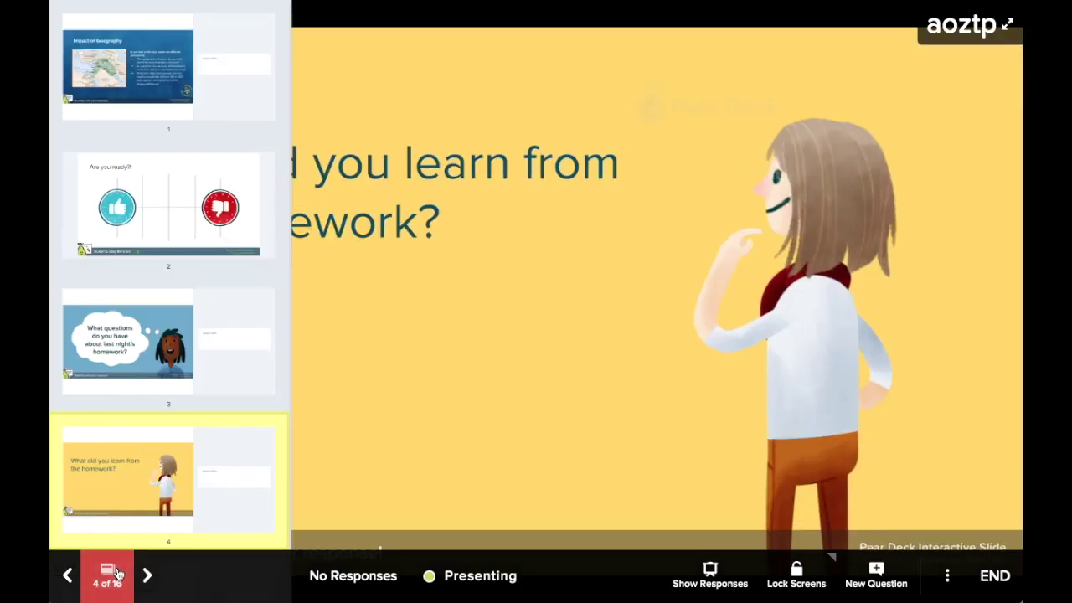
scroll(169, 496, "down", 15)
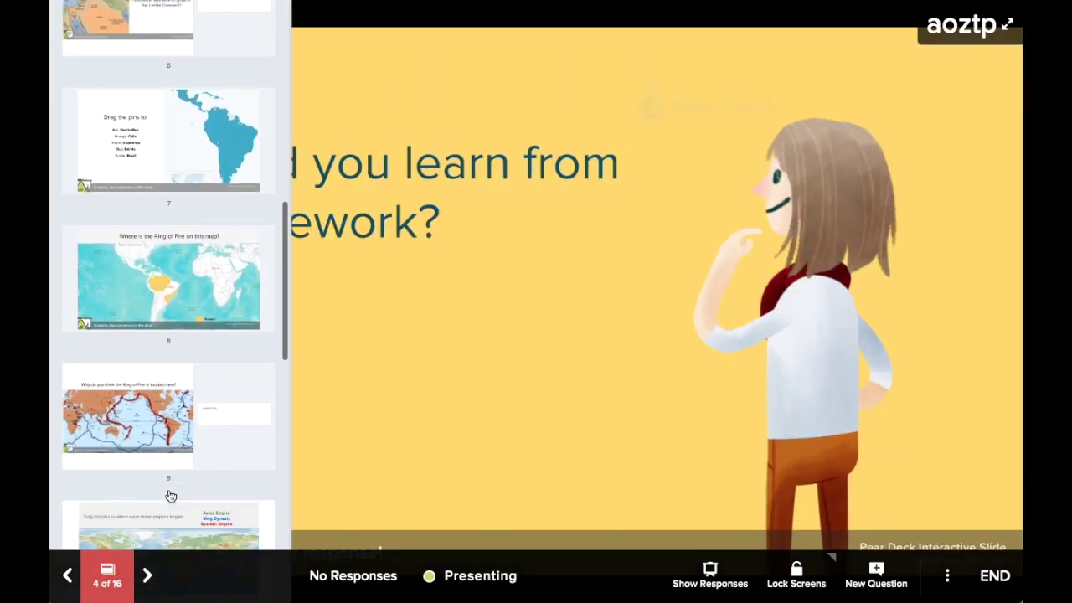
scroll(170, 496, "down", 2)
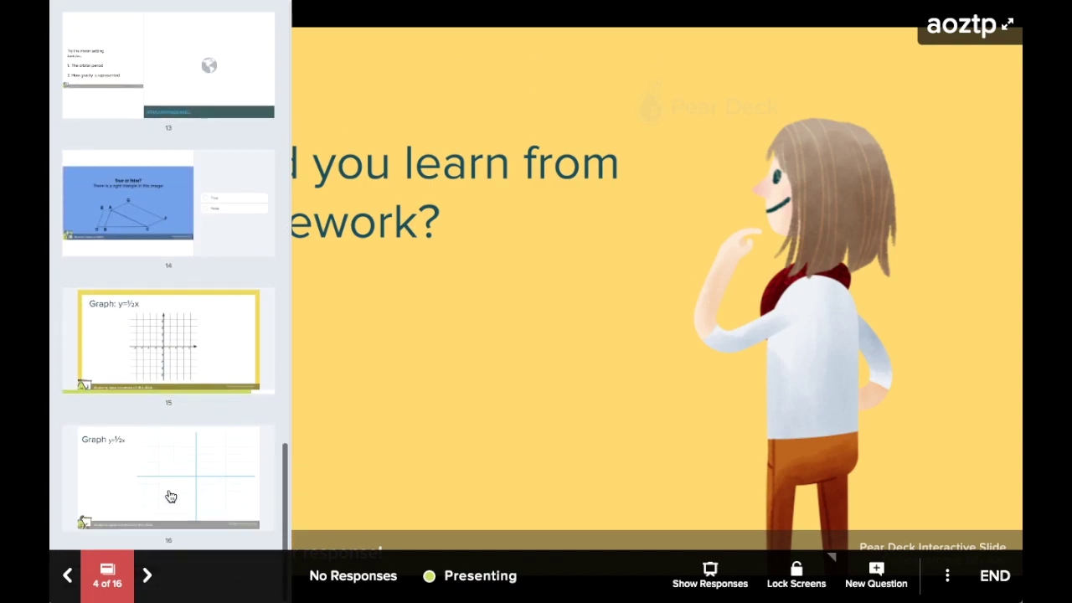
left_click(214, 351)
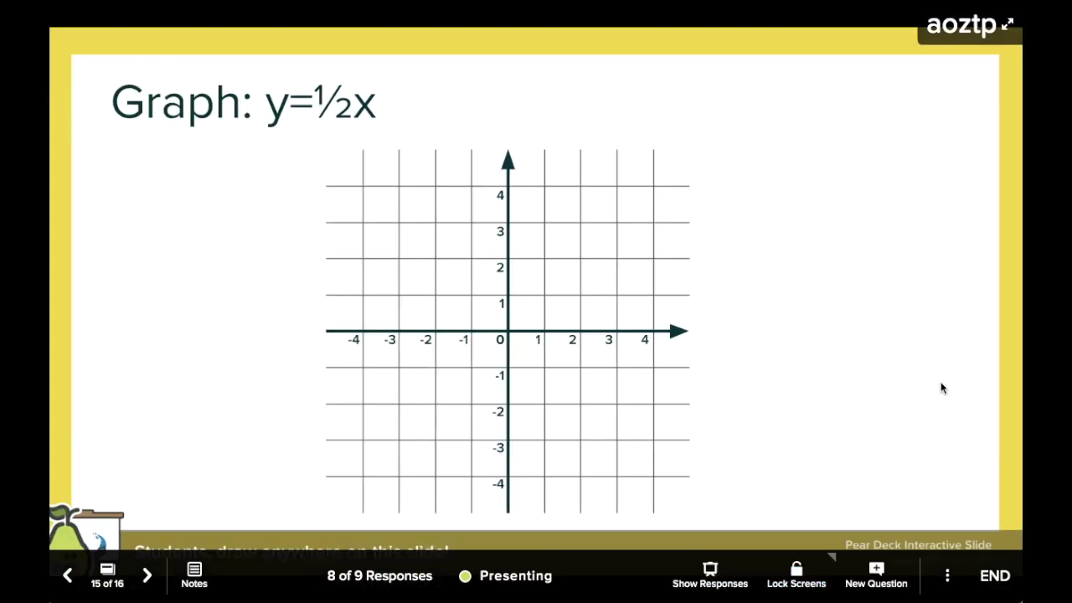
Step: Show the student responses for slide 15 and look through the individual drawings of y=½x
left_click_drag(840, 602, 571, 23)
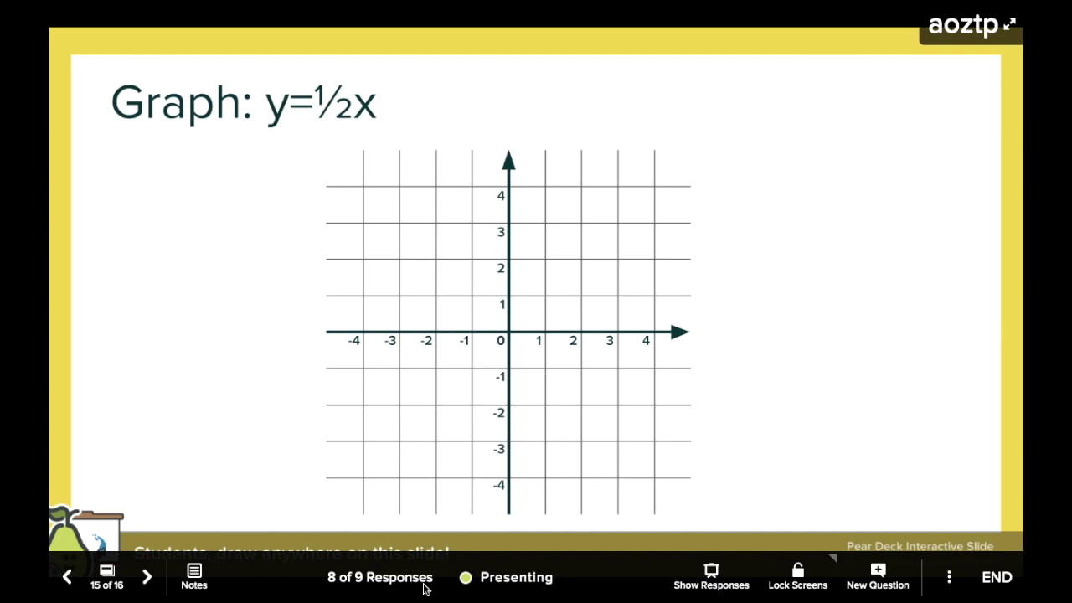
left_click(712, 571)
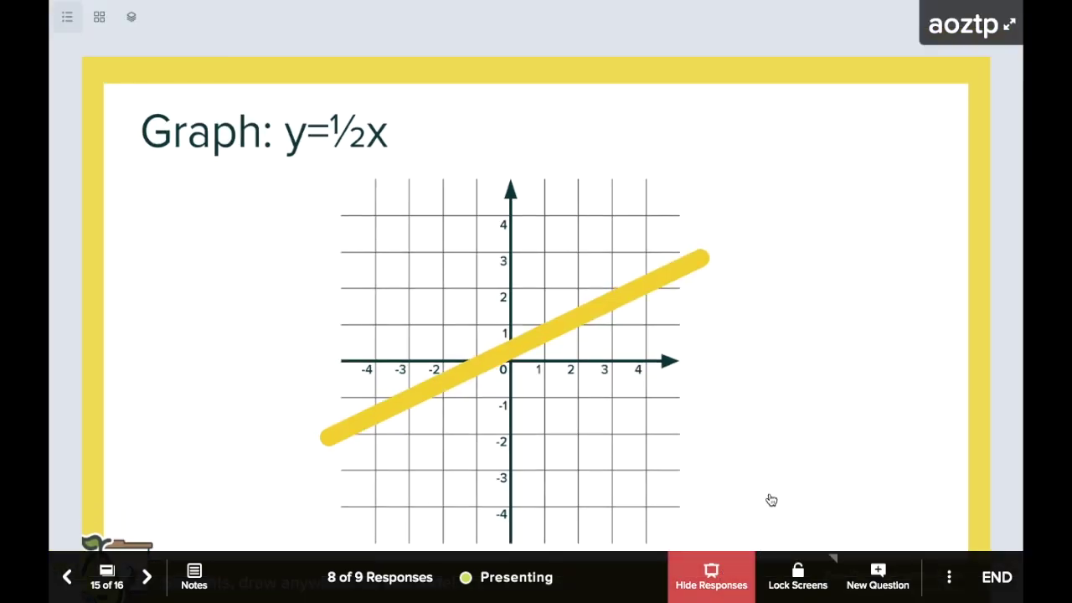
scroll(771, 500, "down", 4)
scroll(771, 500, "down", 5)
scroll(768, 499, "down", 8)
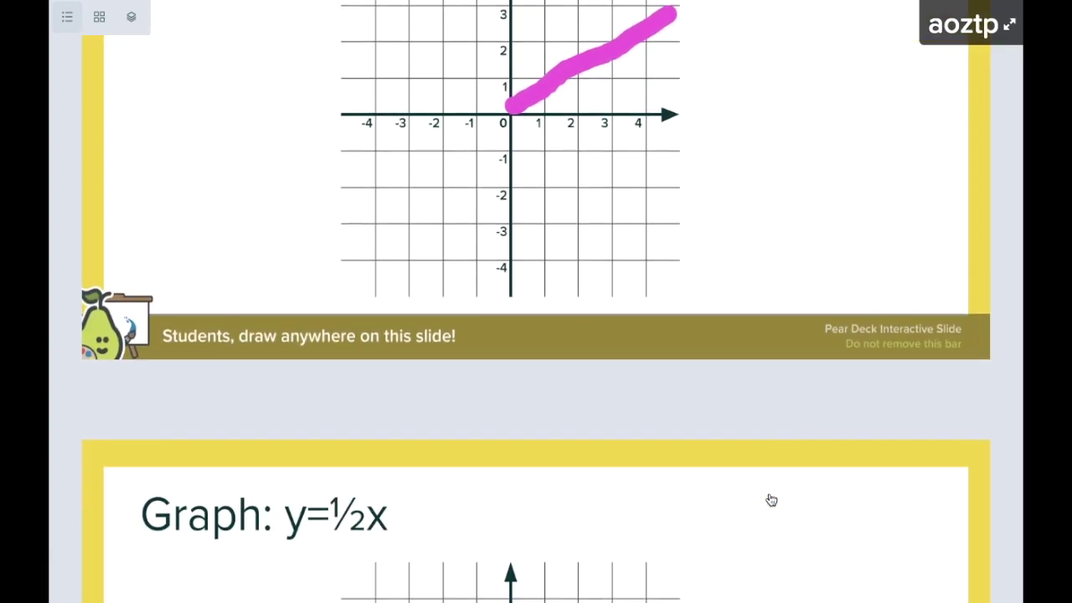
scroll(772, 500, "down", 5)
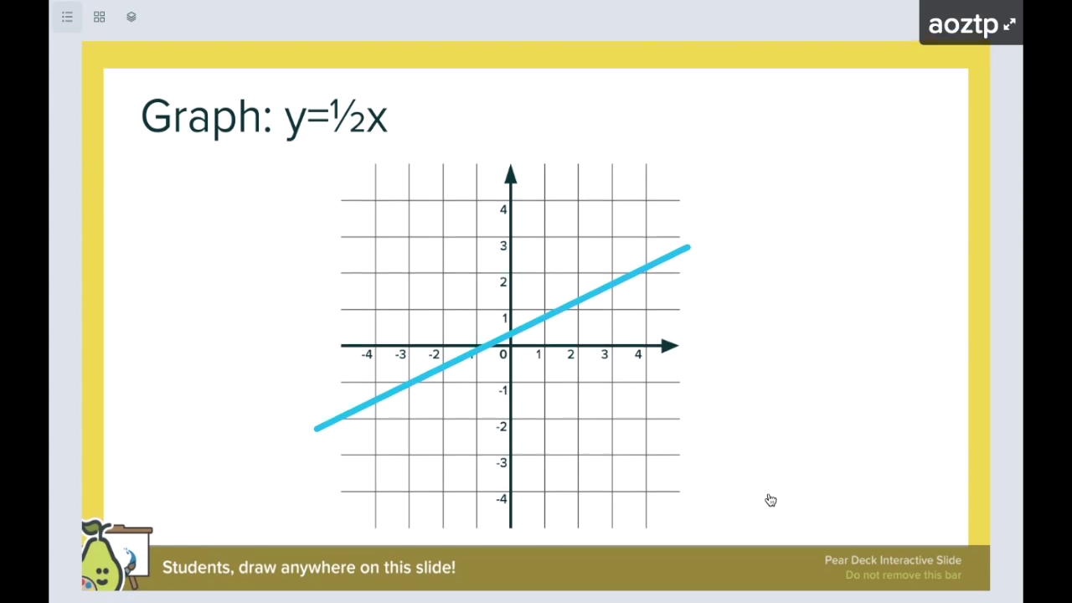
Step: View slide 15's student drawings side by side and overlaid on a single graph
left_click(99, 18)
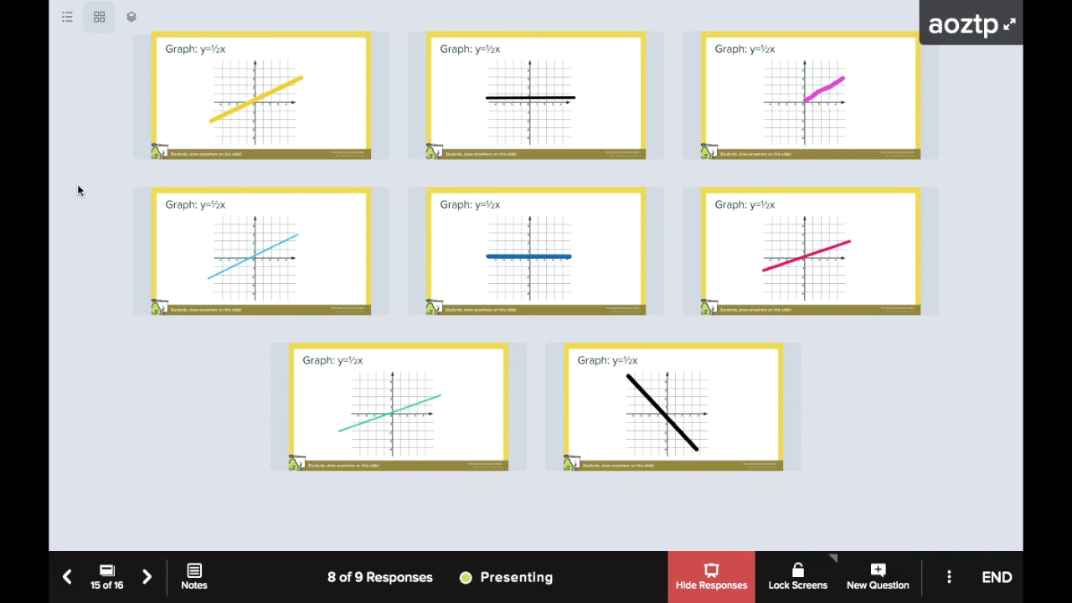
left_click(131, 19)
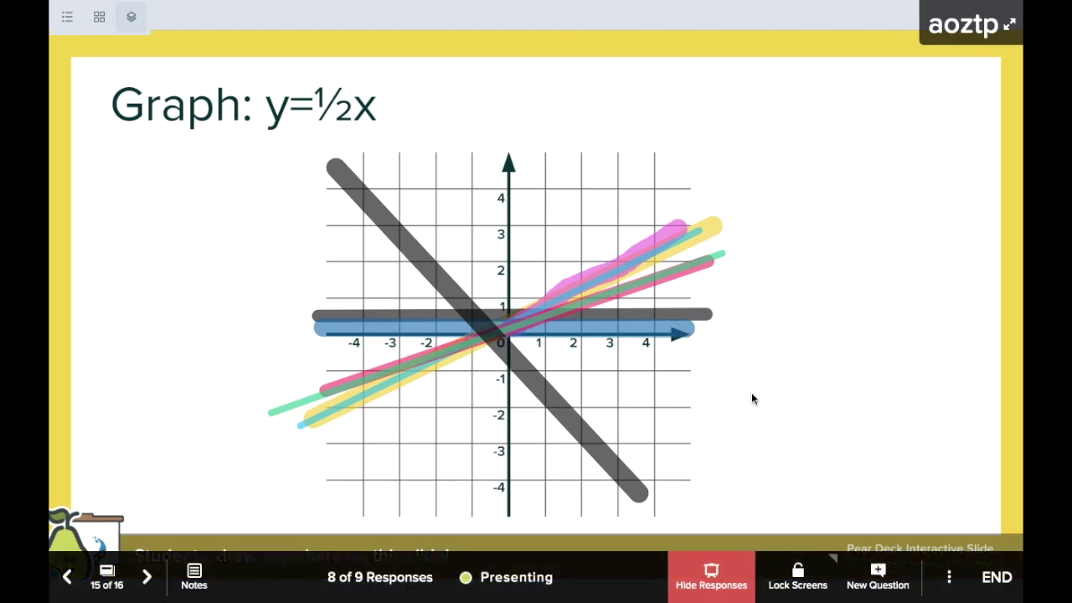
Step: Lock the student screens on slide 15, check the student's locked view and start a 30-second answer countdown
left_click(811, 570)
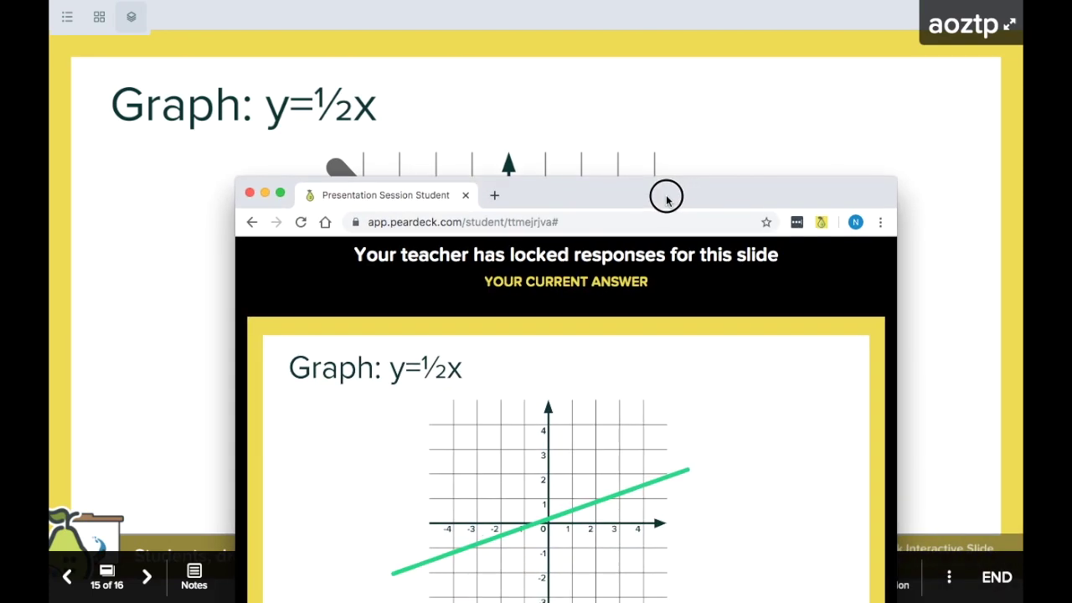
left_click_drag(668, 193, 483, 30)
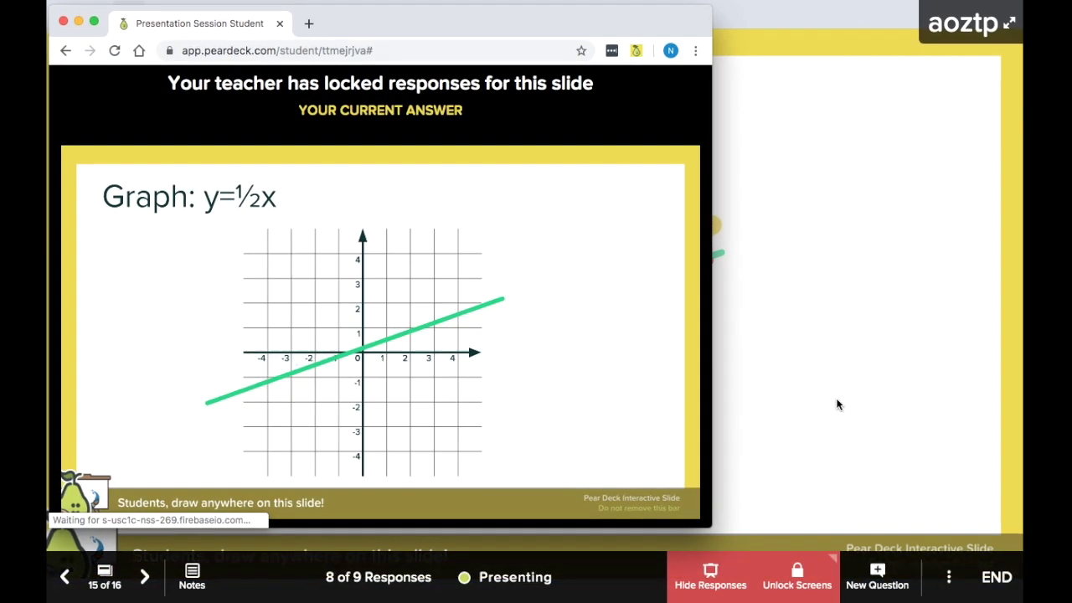
left_click(777, 557)
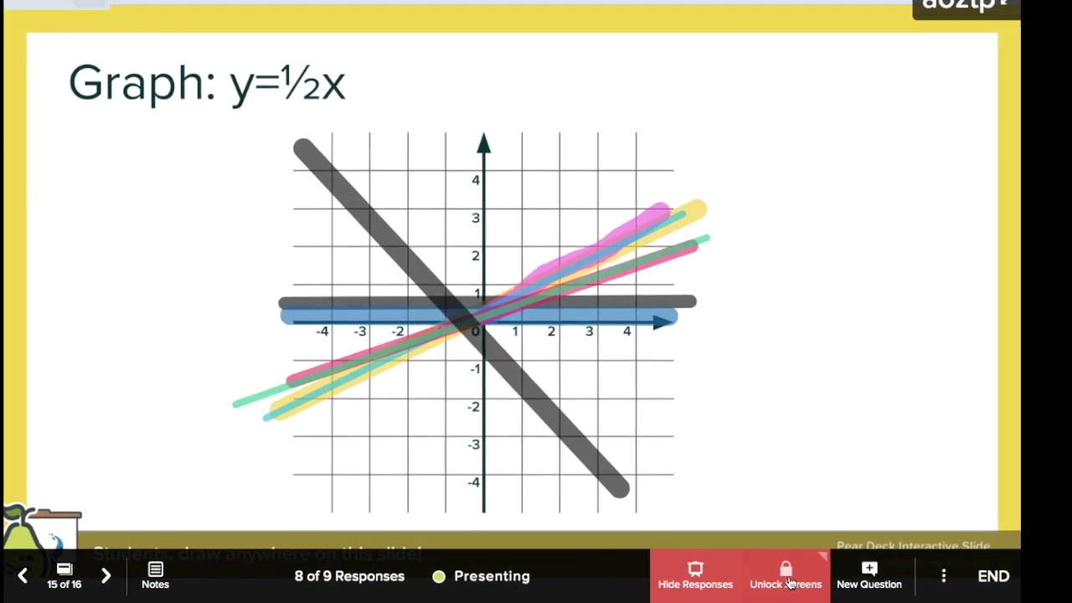
left_click(784, 582)
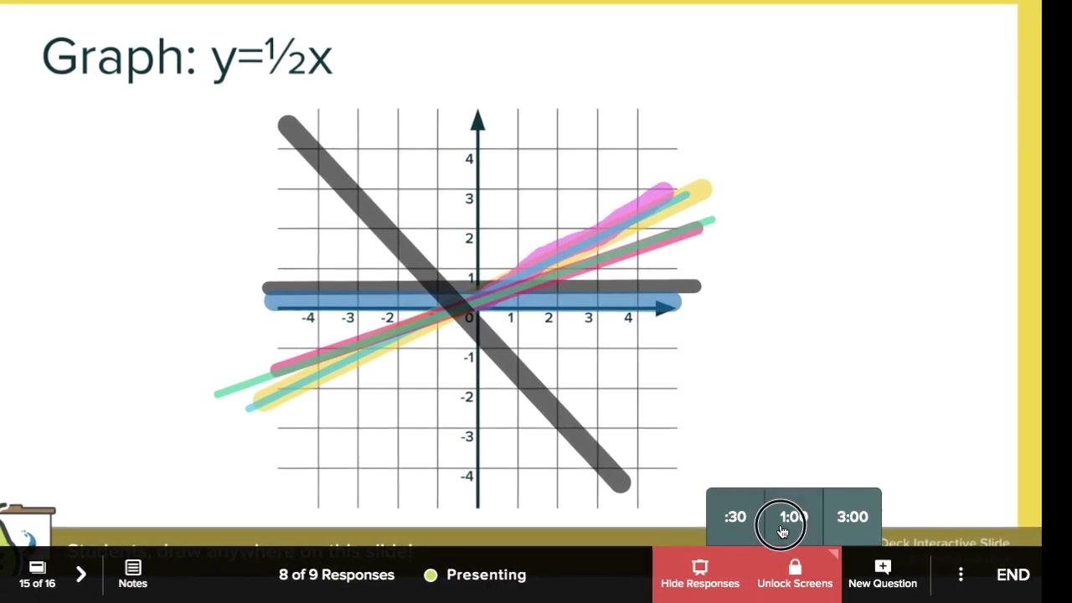
left_click(738, 519)
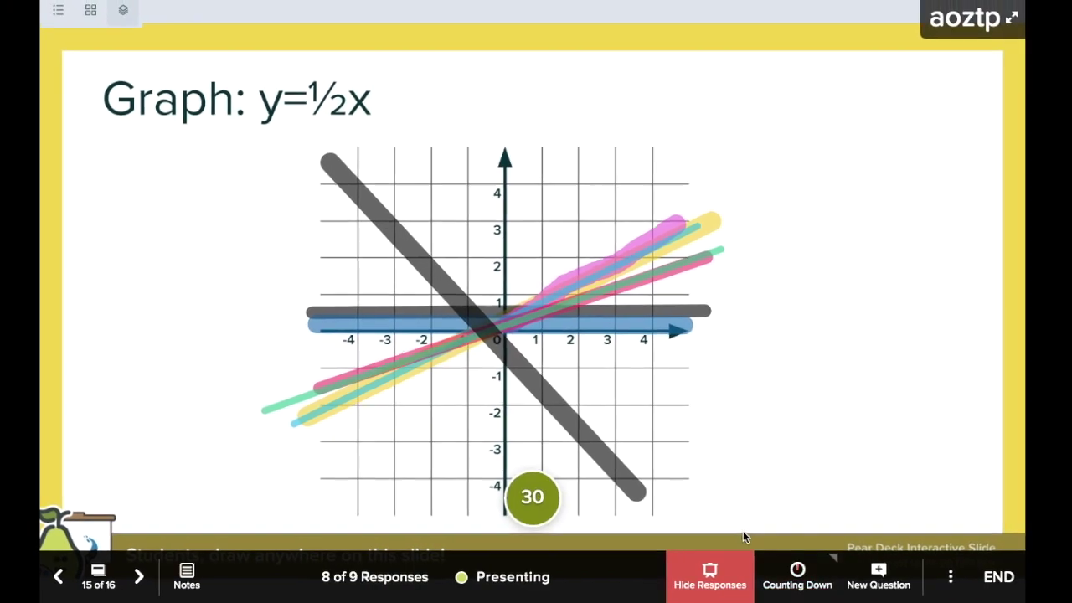
Step: Hide the student responses and start a new question using the current slide content, showing the available question types
left_click(742, 563)
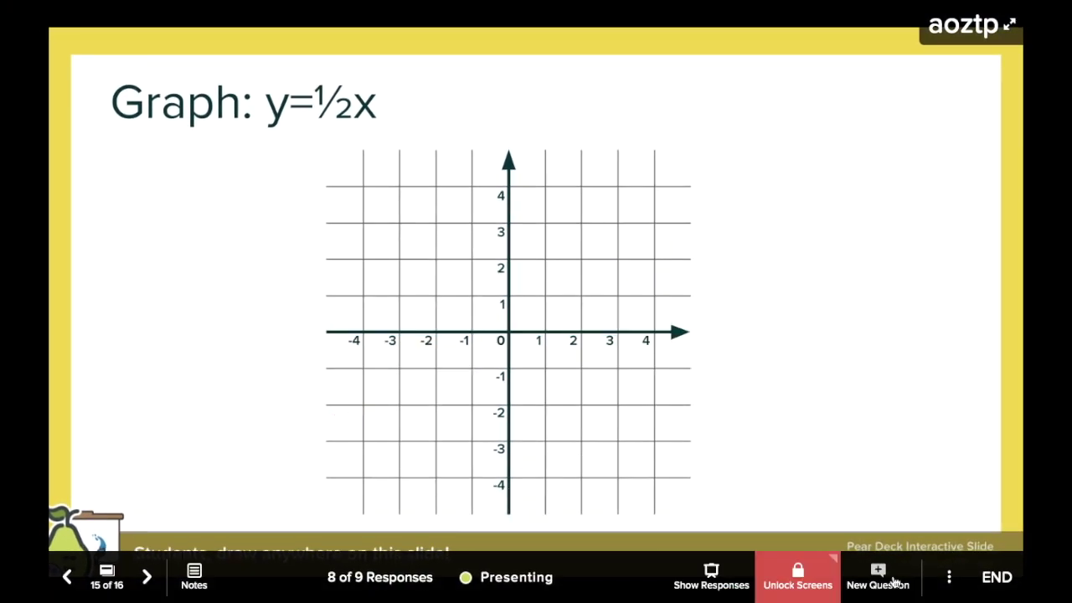
left_click(895, 582)
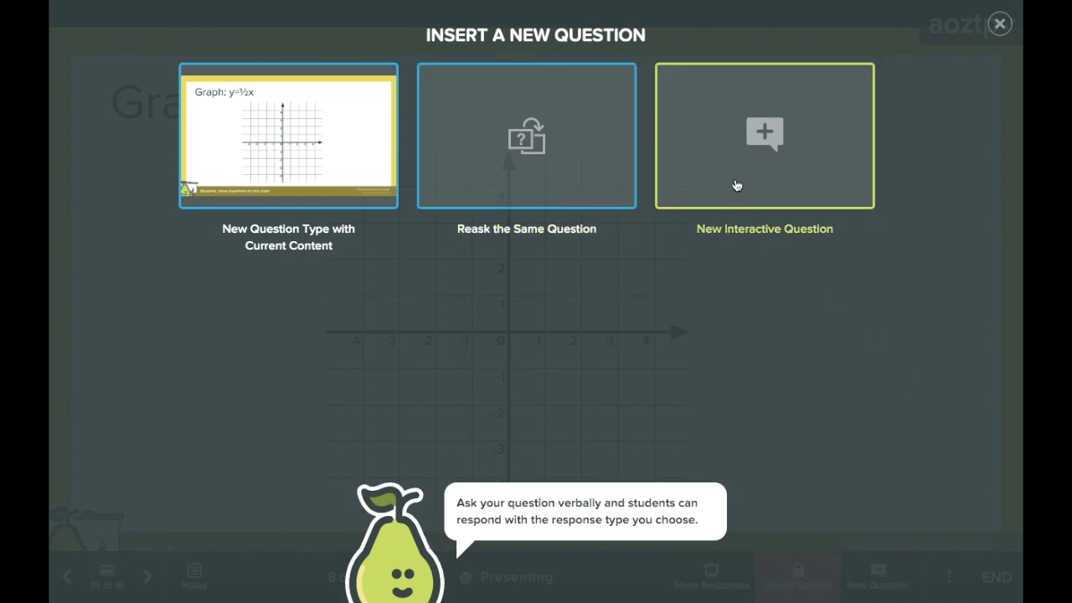
left_click(352, 168)
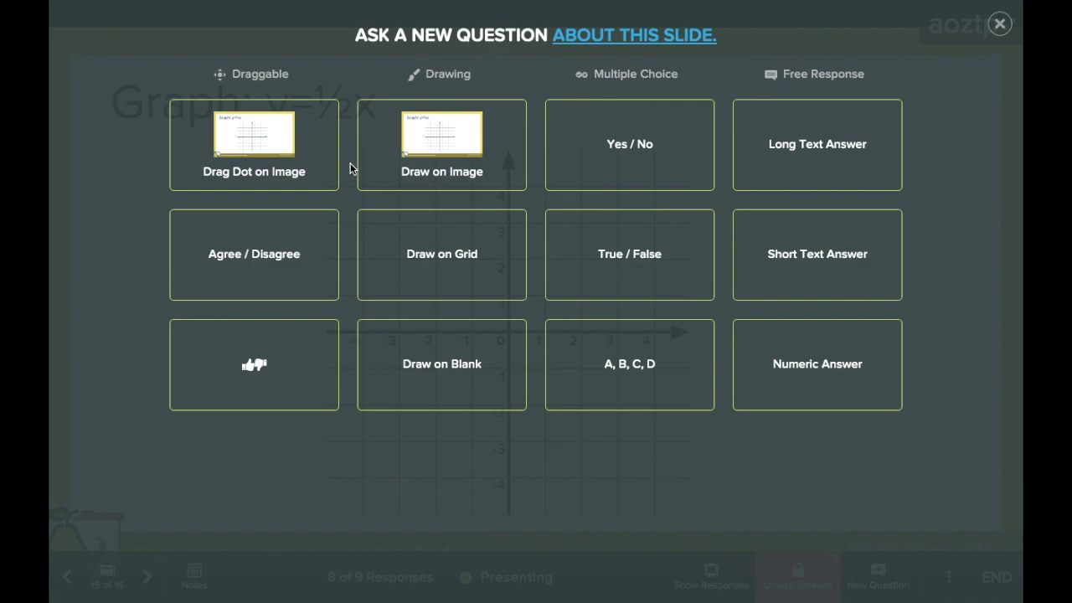
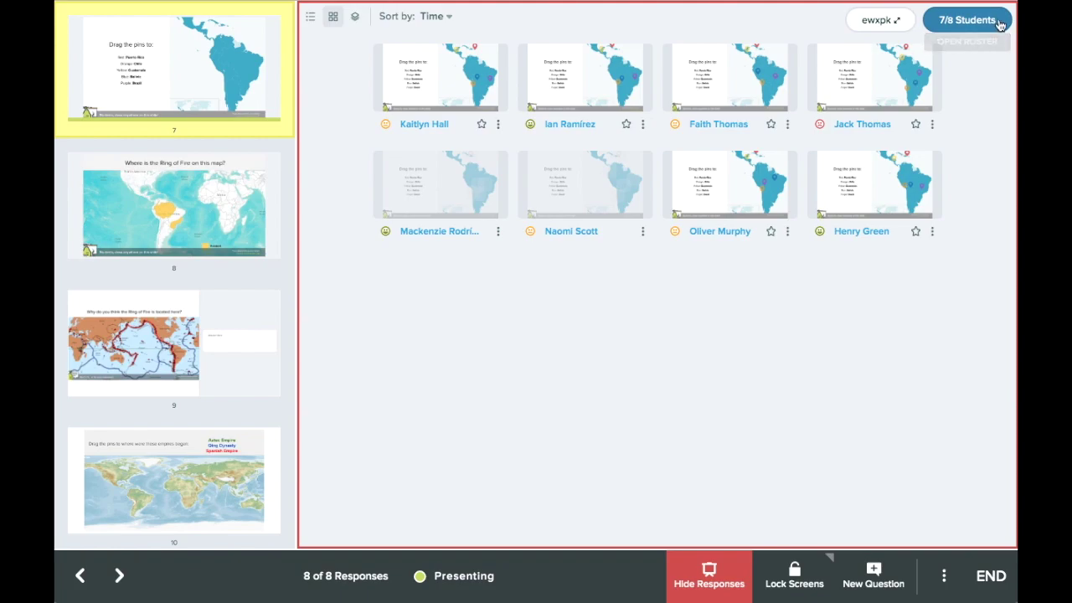
Step: Examine the classroom roster and the option for blocking a student from the session without applying it, and close the roster
left_click(996, 20)
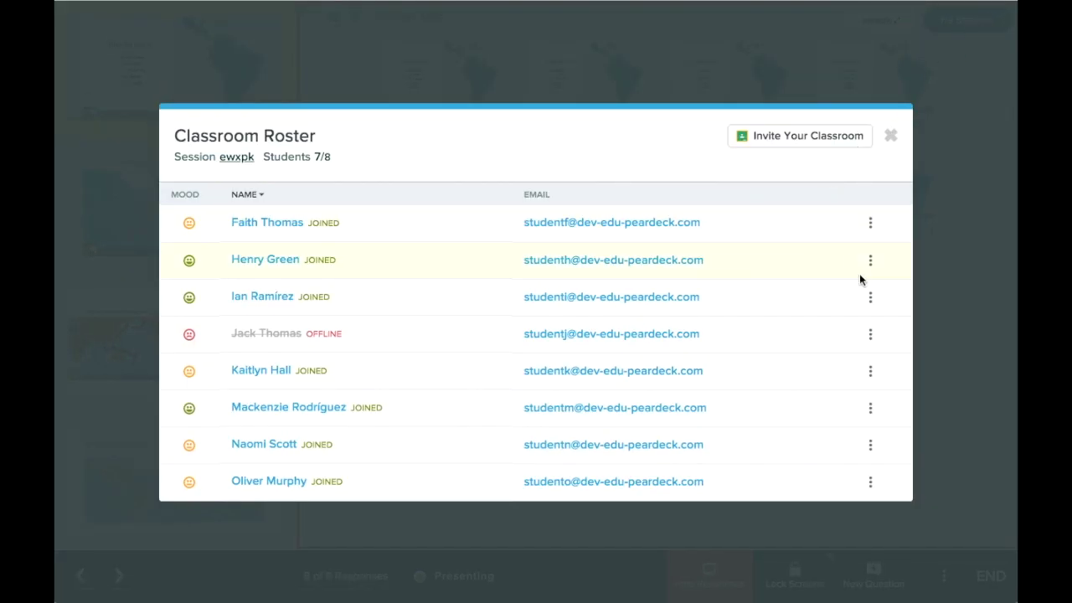
left_click(875, 228)
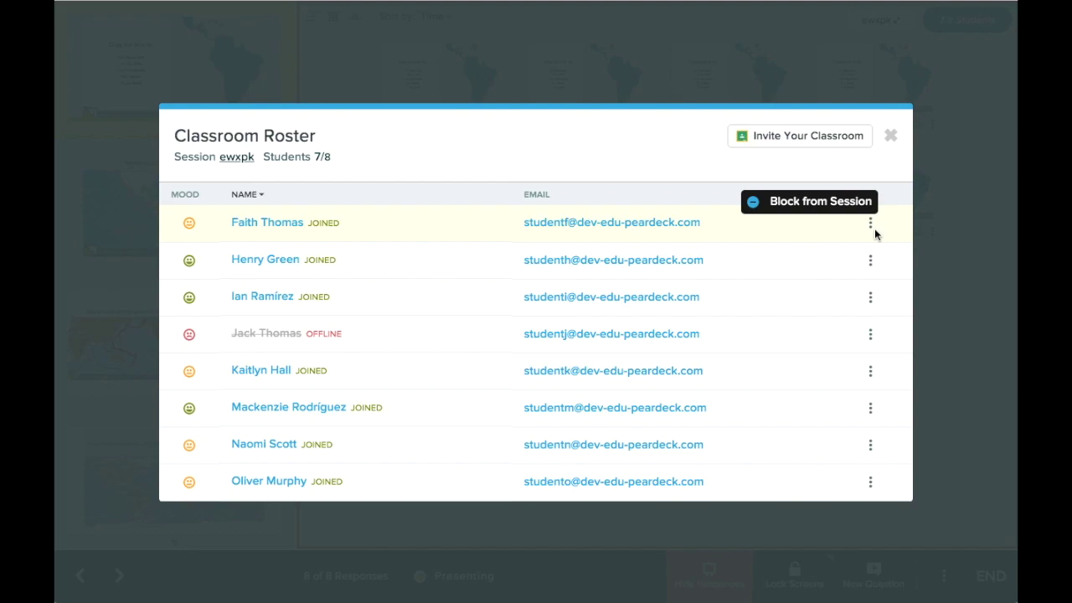
left_click(721, 173)
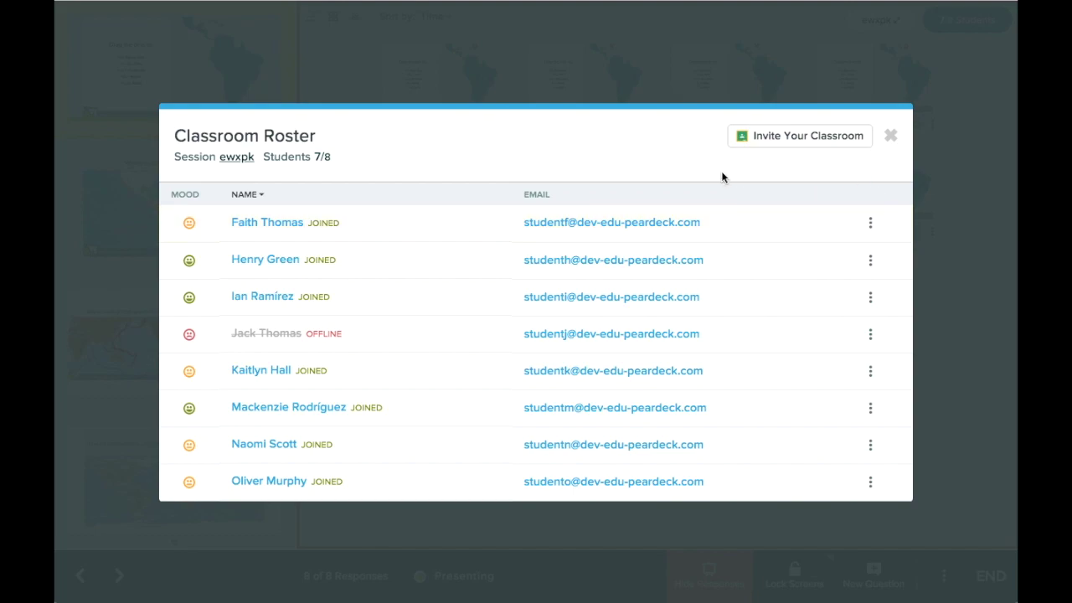
key("Escape")
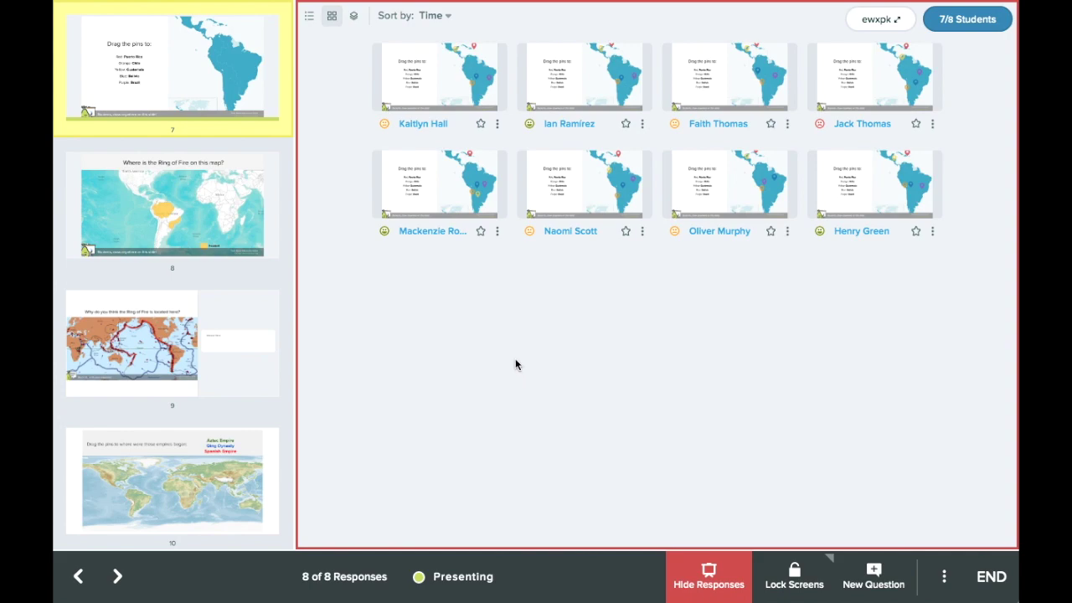
Step: Overlay all student responses to the Drag the pins to: slide and examine the placement of the colored pins
left_click(352, 16)
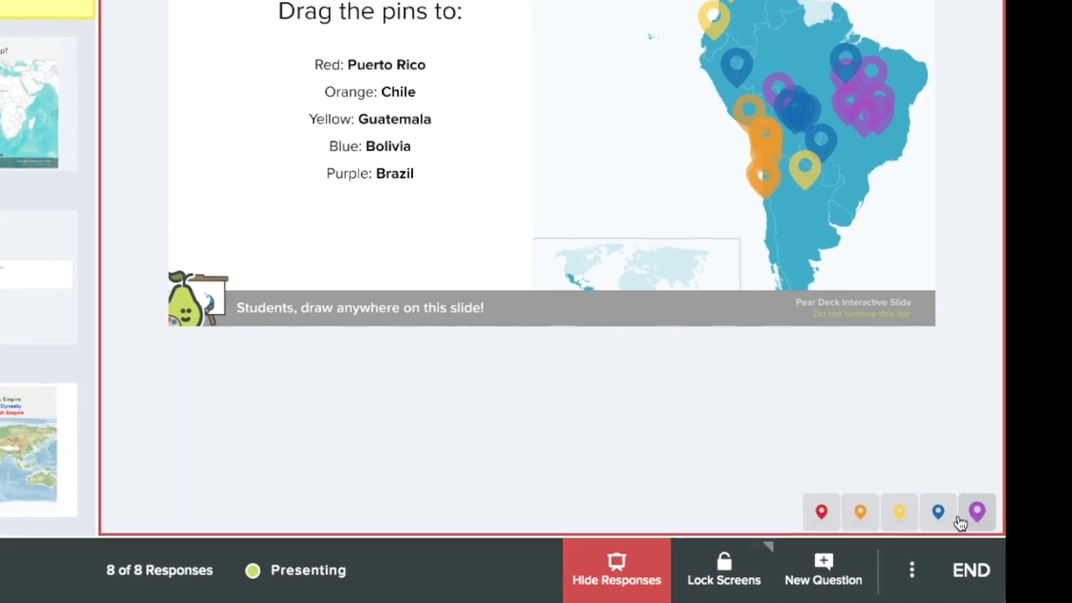
left_click(749, 496)
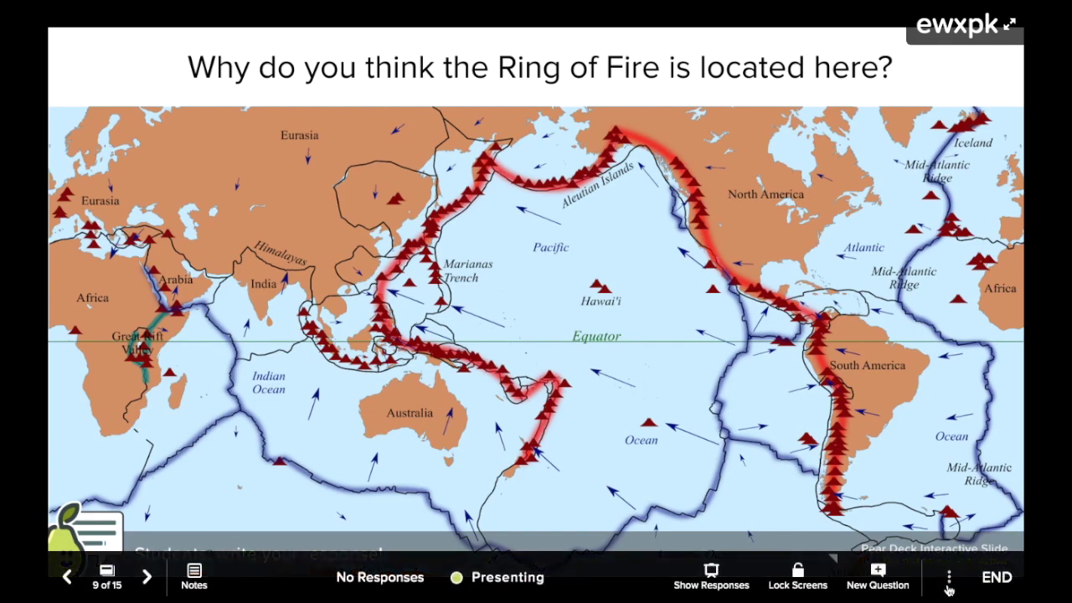
Step: End the Class 2 session and publish the student takeaways
left_click(949, 586)
left_click(879, 526)
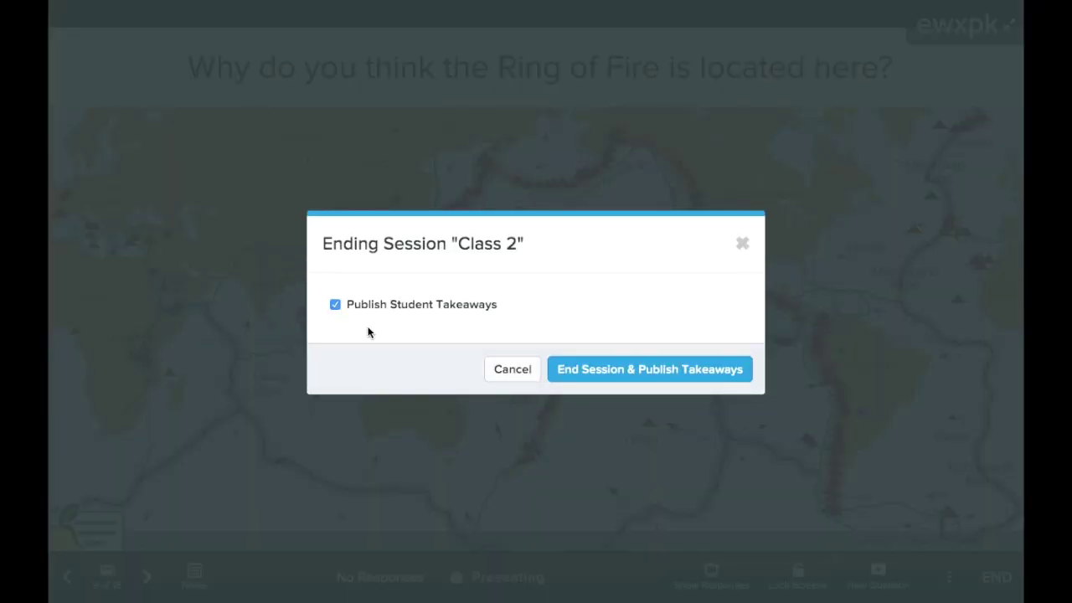
left_click(618, 372)
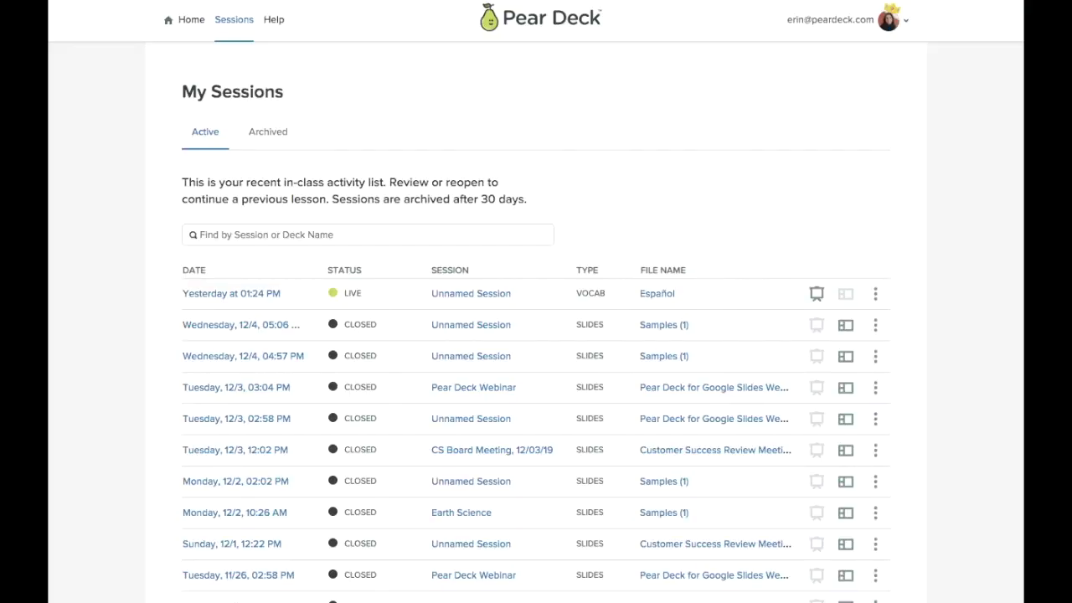
Step: Open the teacher's account settings from the sessions list and examine the Takeaways feature setting
left_click(875, 324)
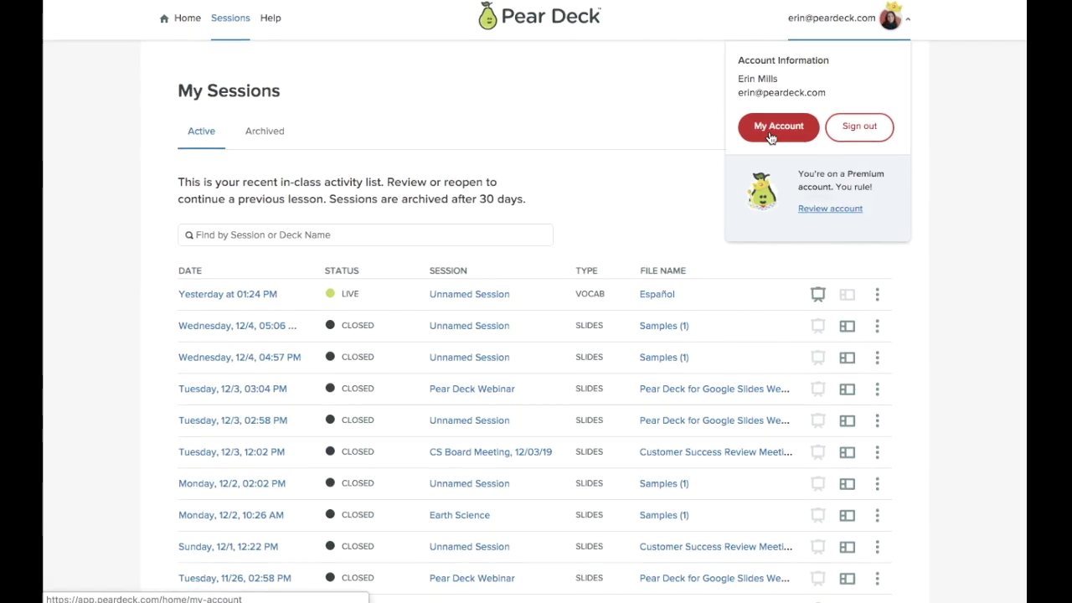
left_click(773, 125)
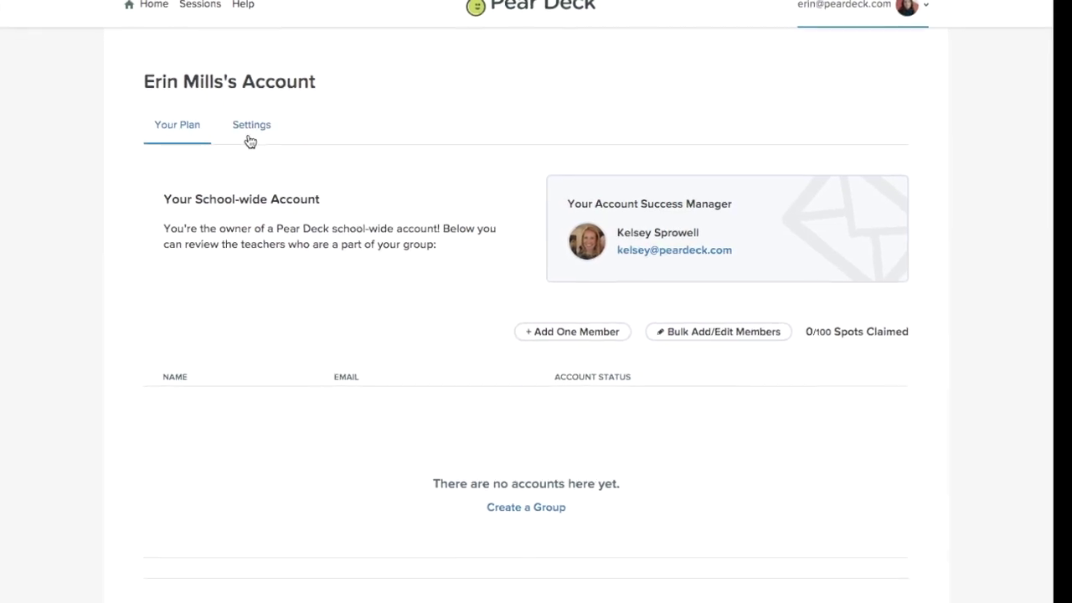
left_click(268, 131)
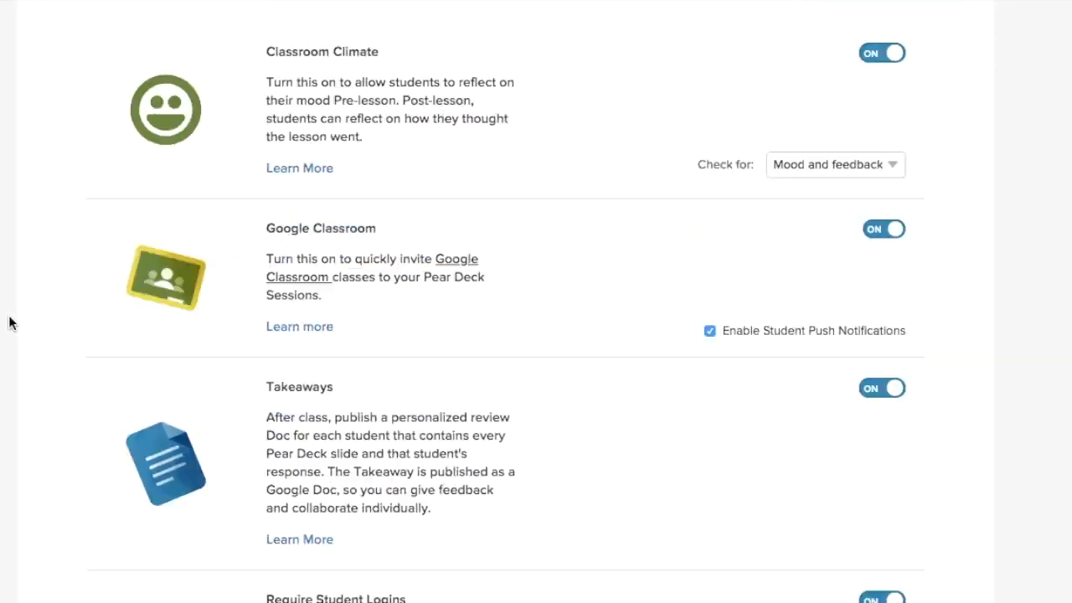
scroll(10, 322, "down", 3)
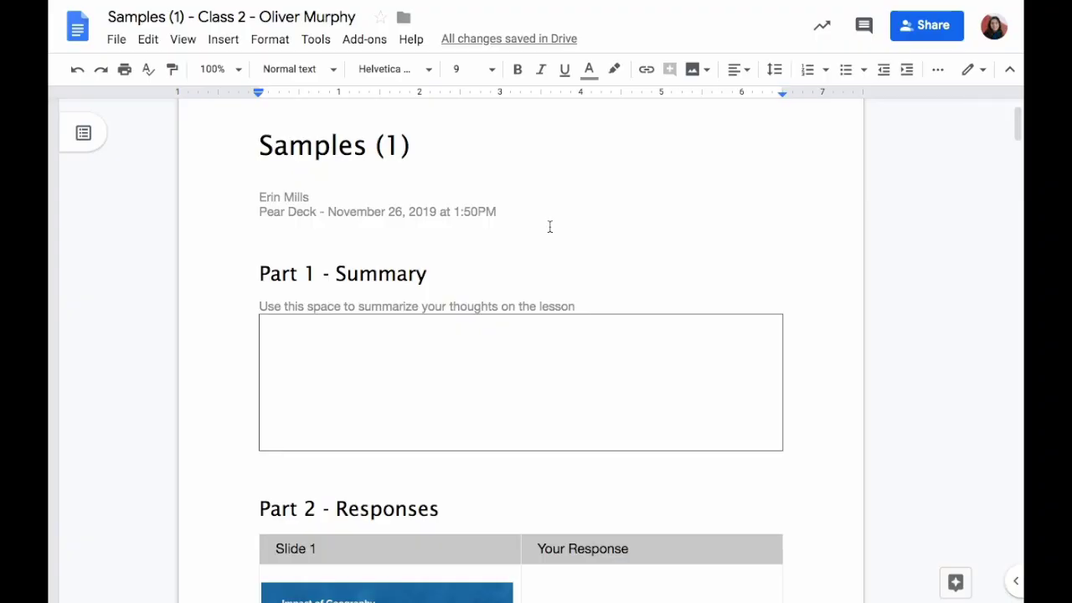
Step: In the student's takeaway document, write the comment "Sounds like a good idea for a research project!" on the slide 3 answer
scroll(550, 226, "down", 3)
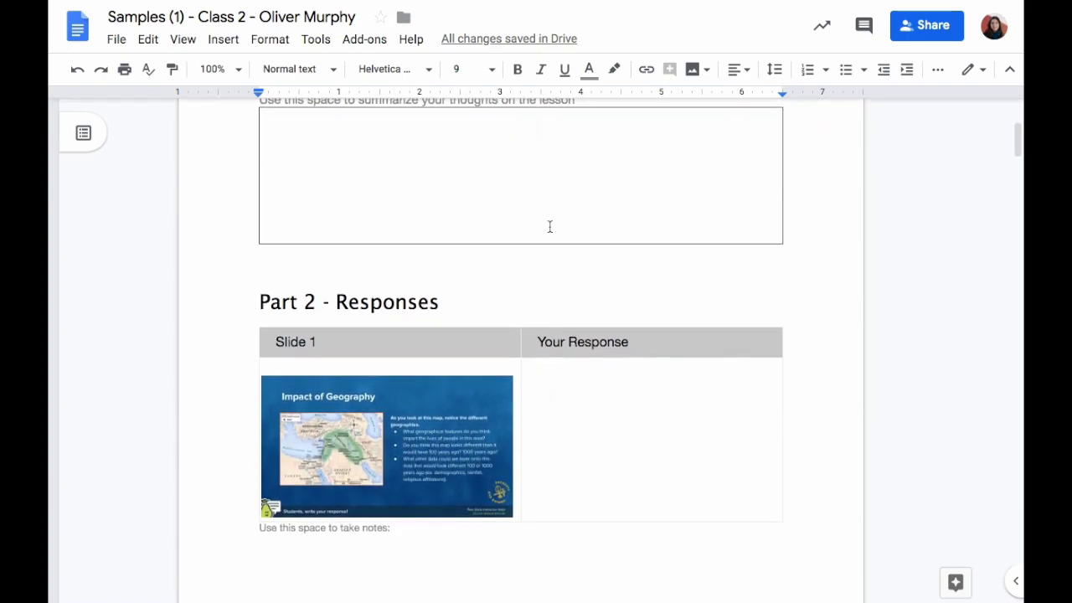
scroll(550, 226, "down", 10)
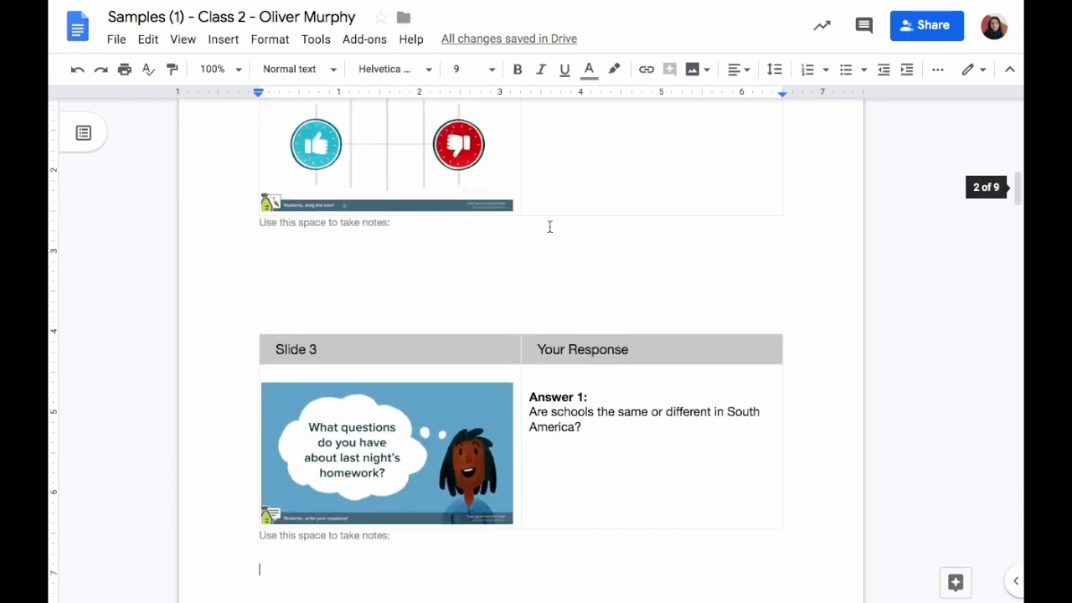
scroll(550, 226, "down", 2)
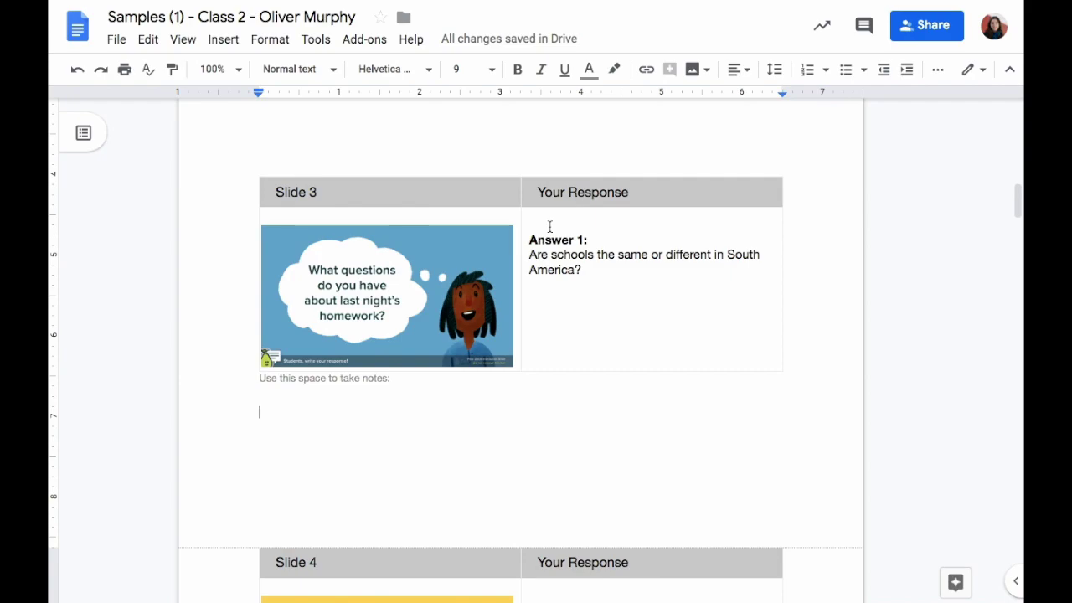
left_click(596, 271)
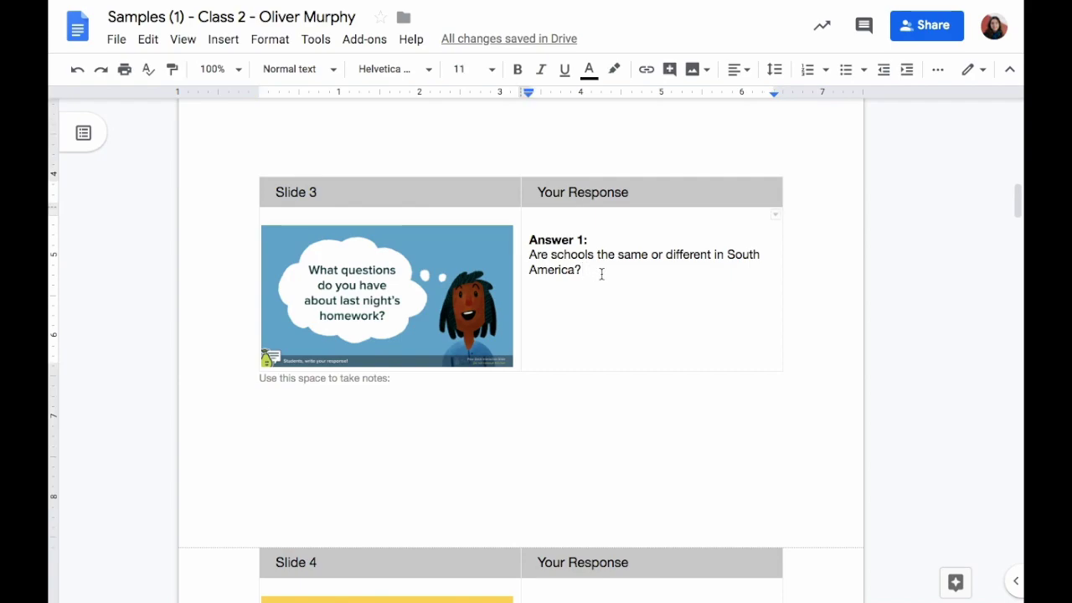
left_click(670, 71)
type("Sou")
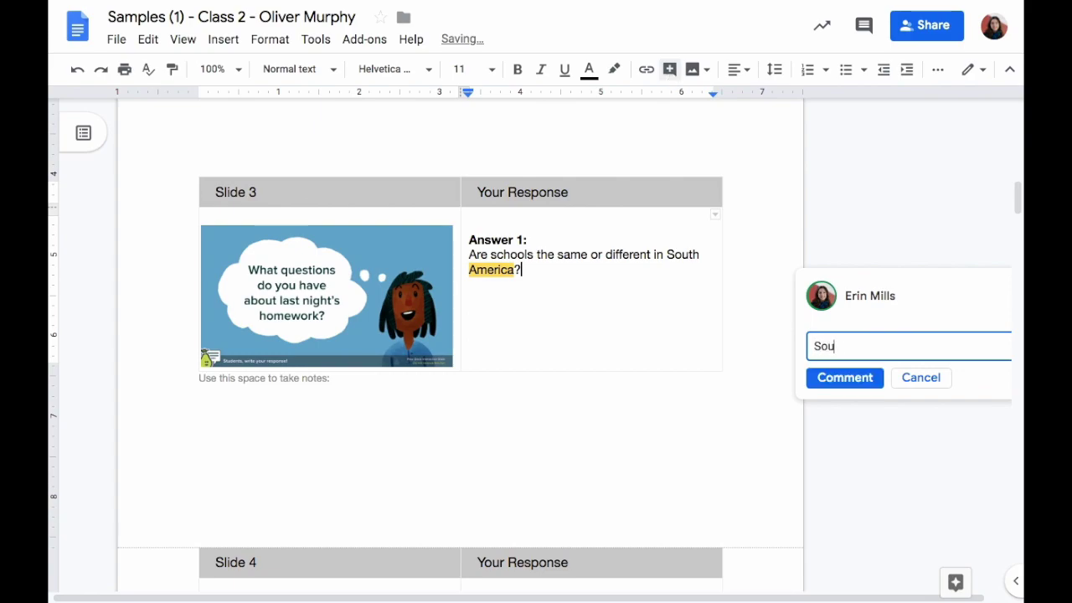
type("nds like a good if")
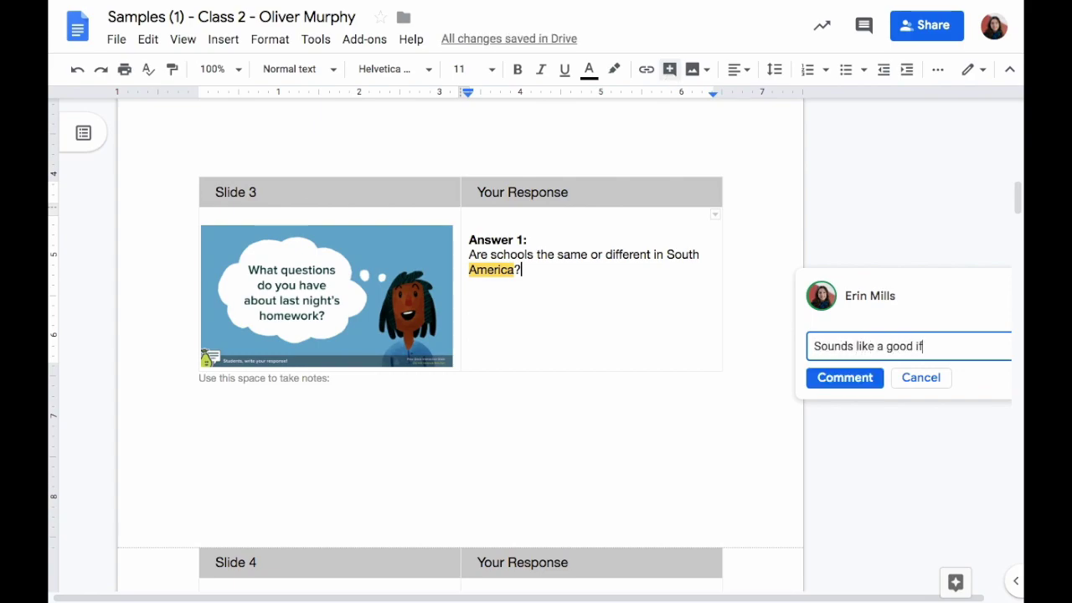
key("BackSpace")
type("dea for a rese")
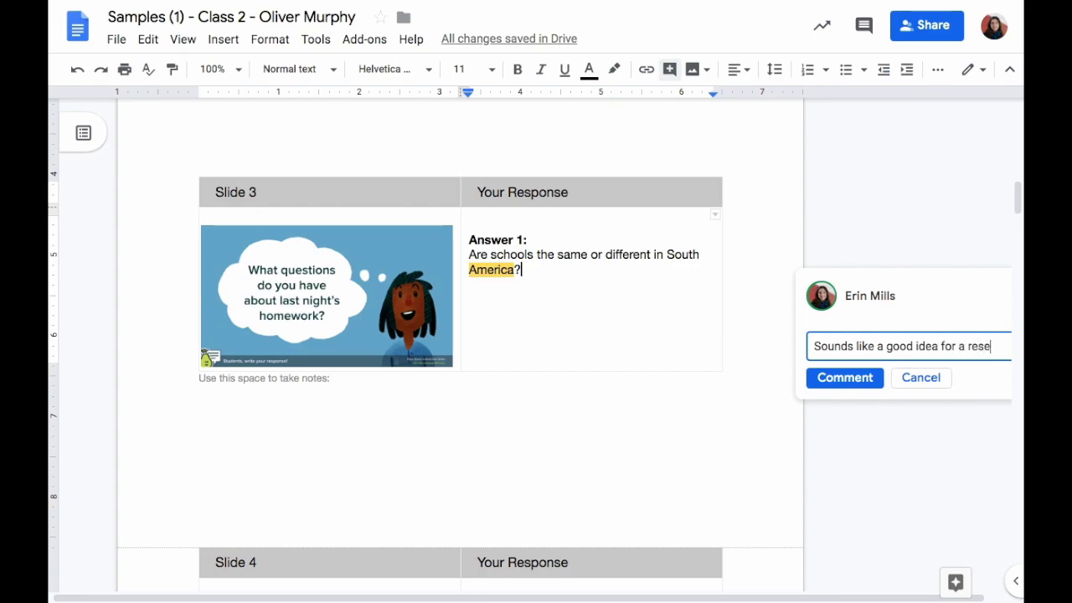
type("arch proje")
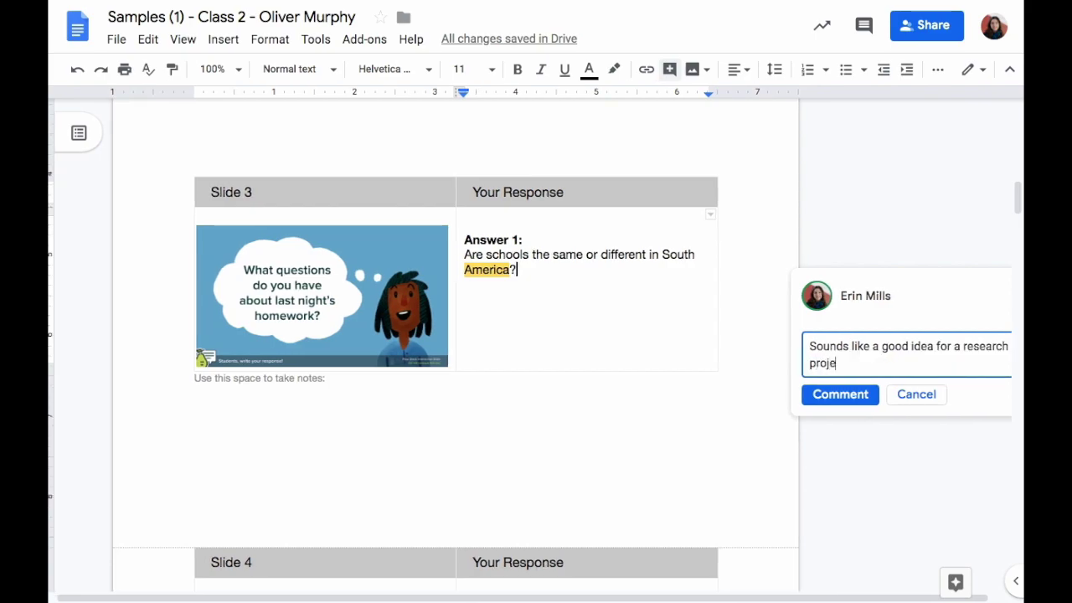
type("ct!")
Step: Delete the "Use this space to take notes:" line below slide 3 and open the document's sharing options
left_click_drag(329, 379, 173, 379)
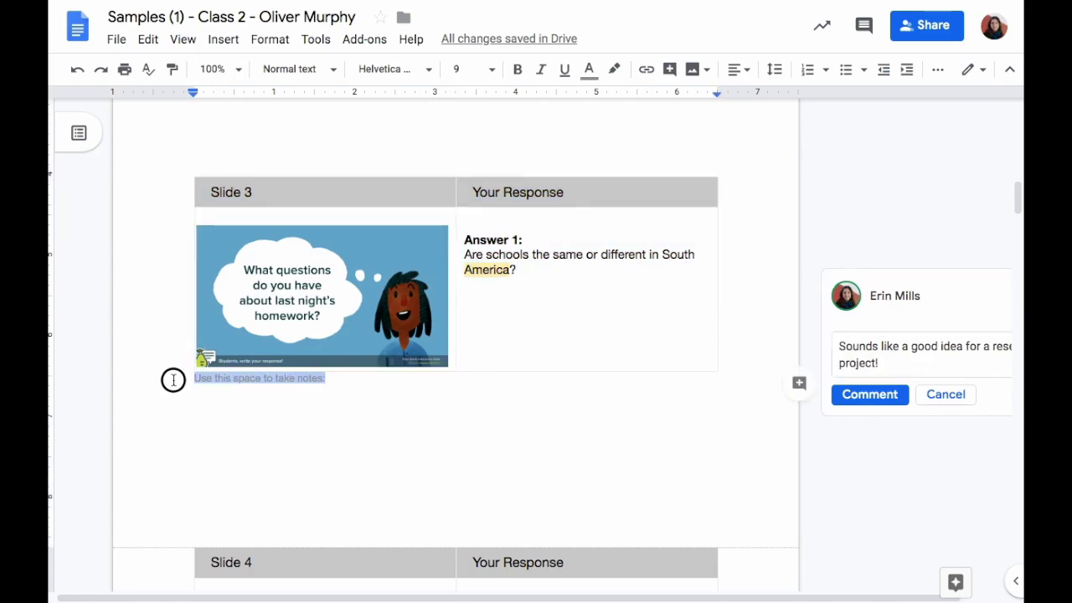
key("BackSpace")
left_click(924, 31)
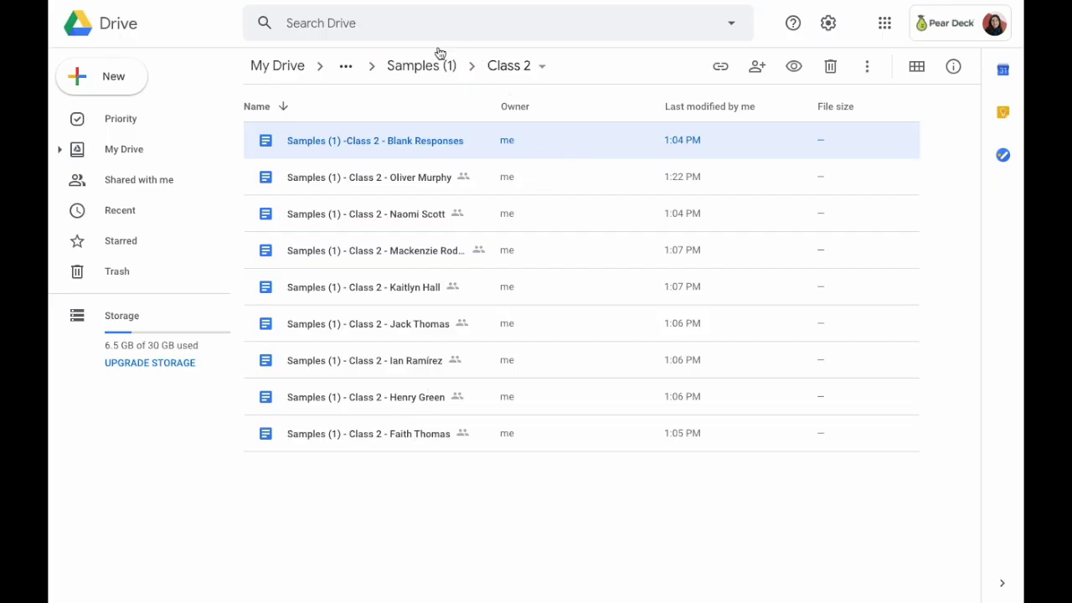
Step: Go up from the Class 2 folder to the Pear Deck folder in Google Drive
left_click(344, 70)
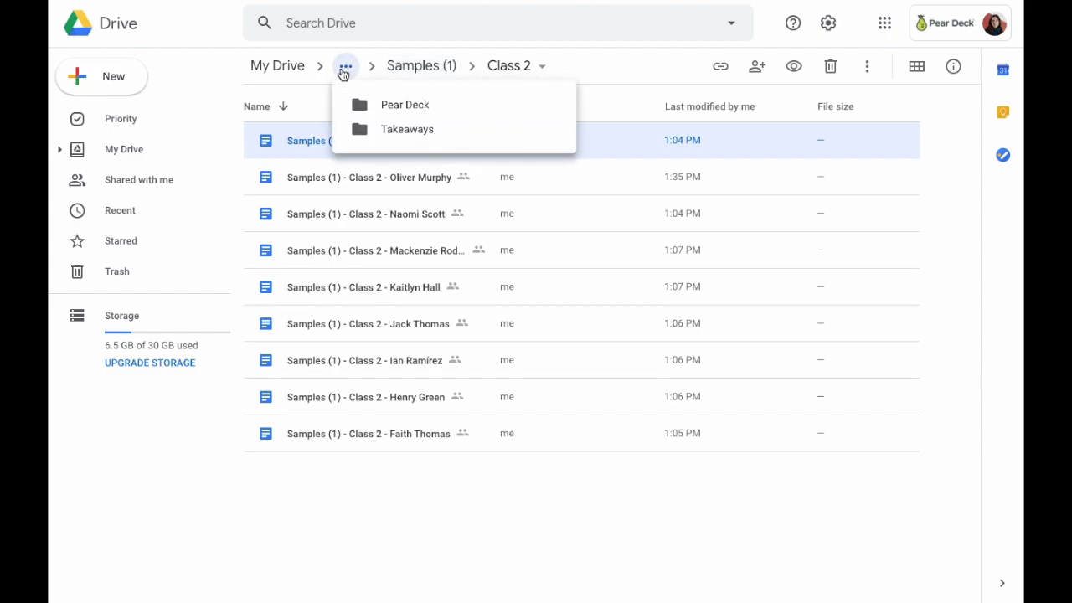
left_click(384, 109)
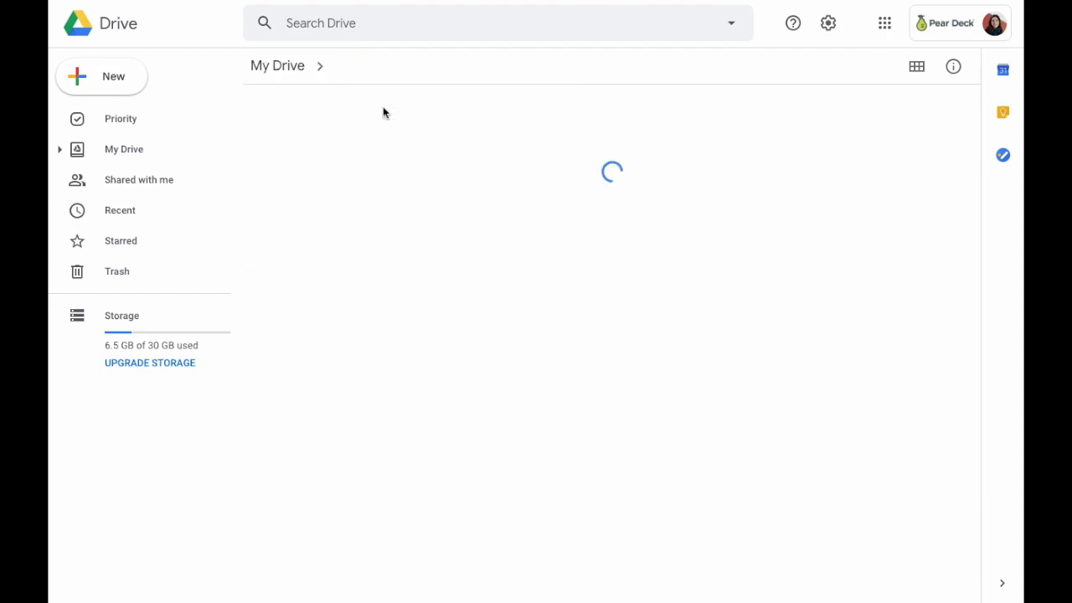
Step: Go to the Class 2 folder inside the Takeaways folder's Samples (1) and open the sharing options of the Blank Responses document
double_click(324, 220)
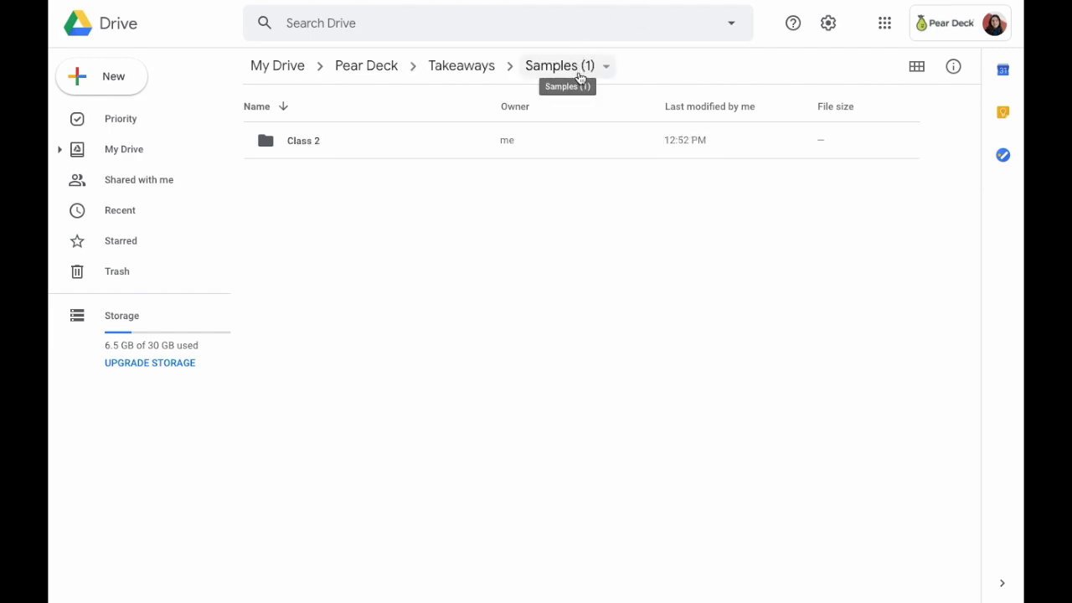
double_click(364, 142)
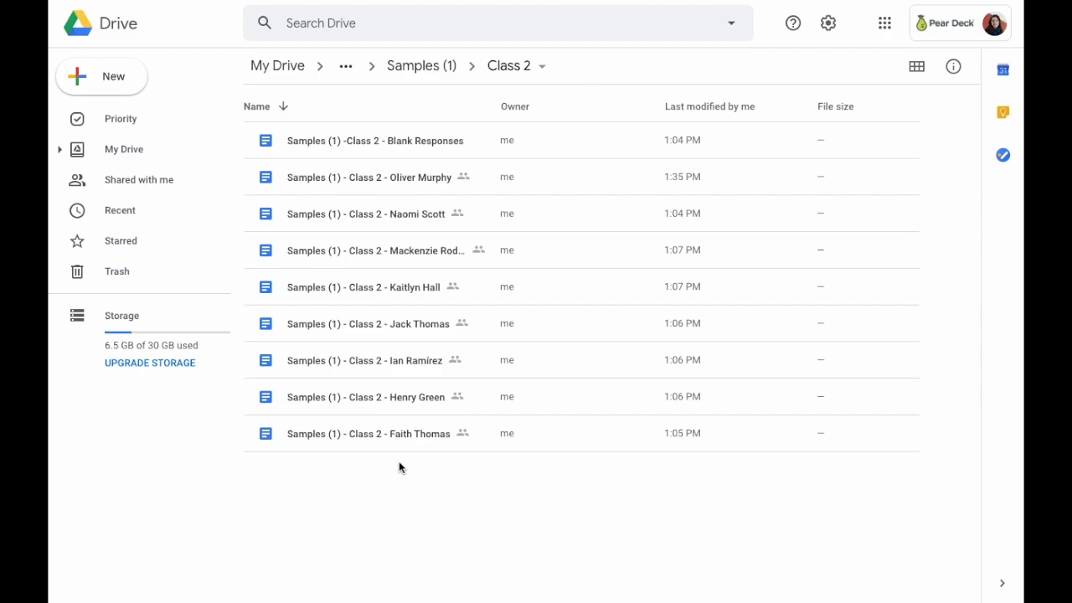
left_click(439, 147)
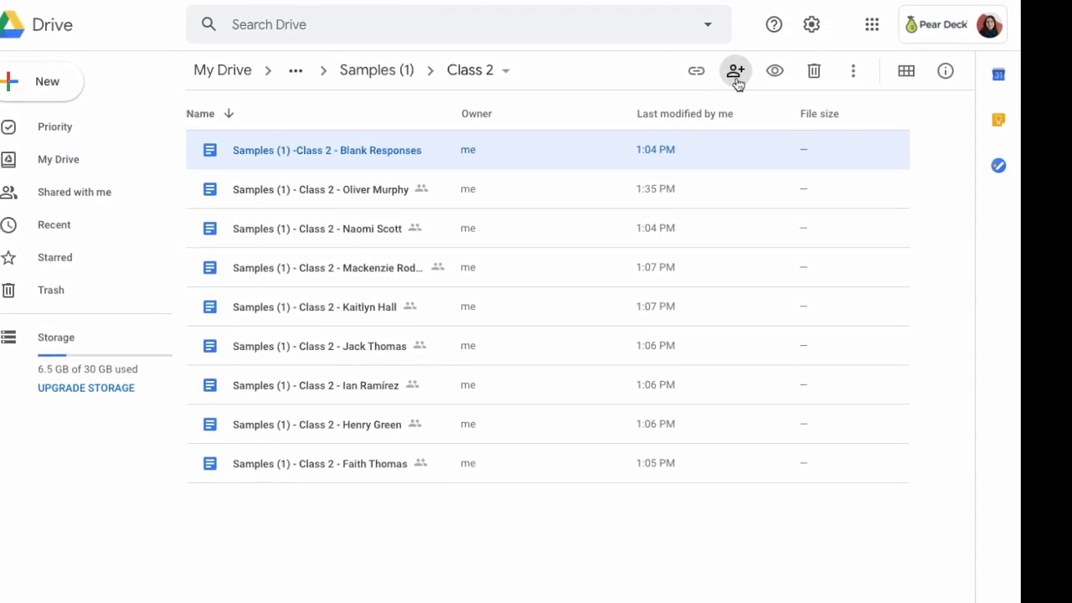
left_click(735, 74)
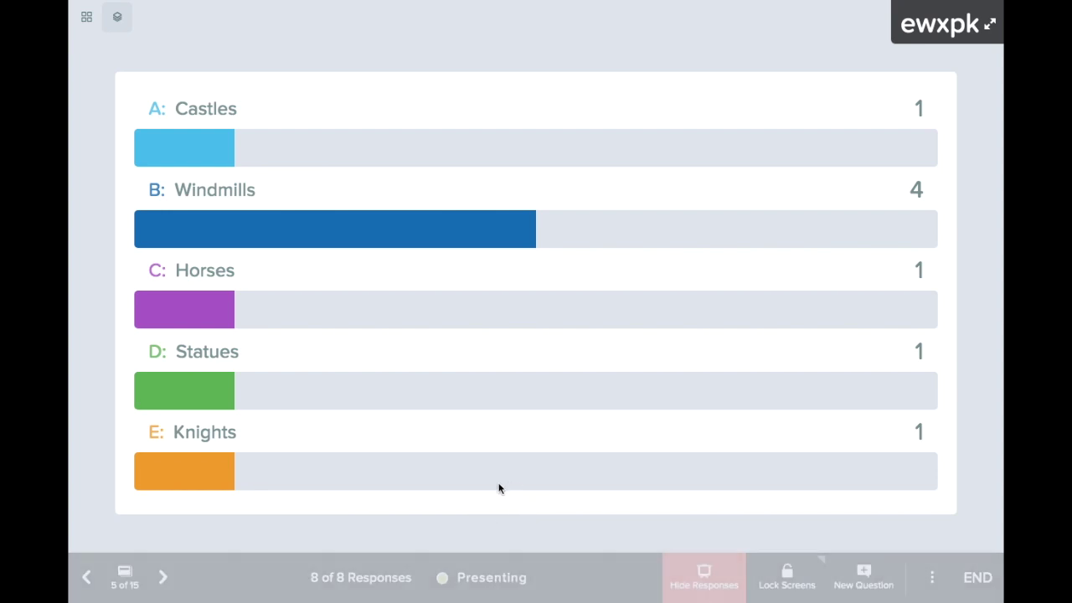
Step: Hide the student responses on the missing-word question in the presented session
left_click(703, 576)
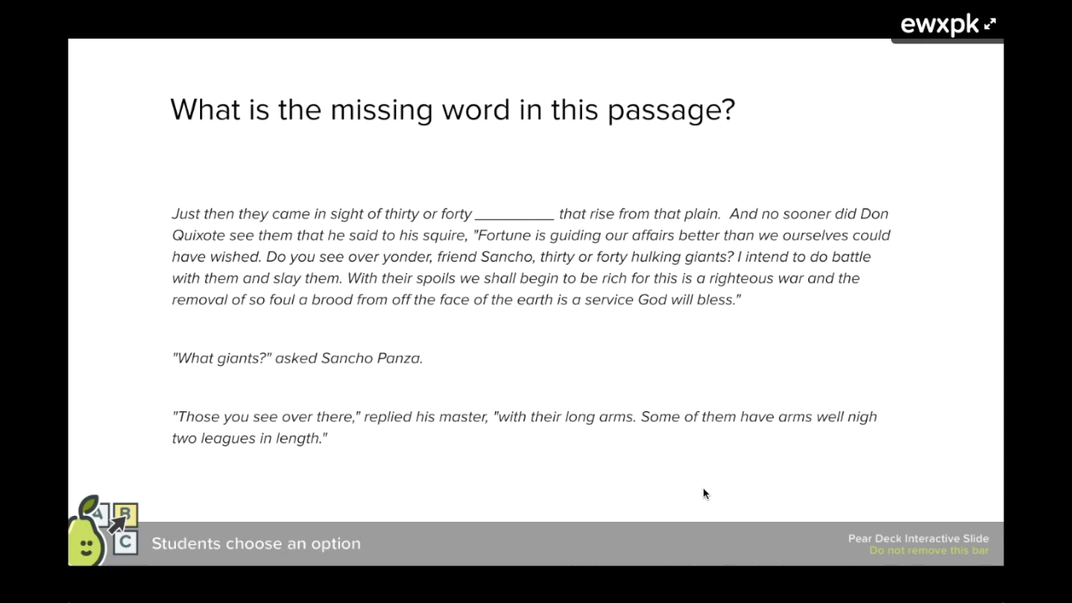
mouse_move(737, 471)
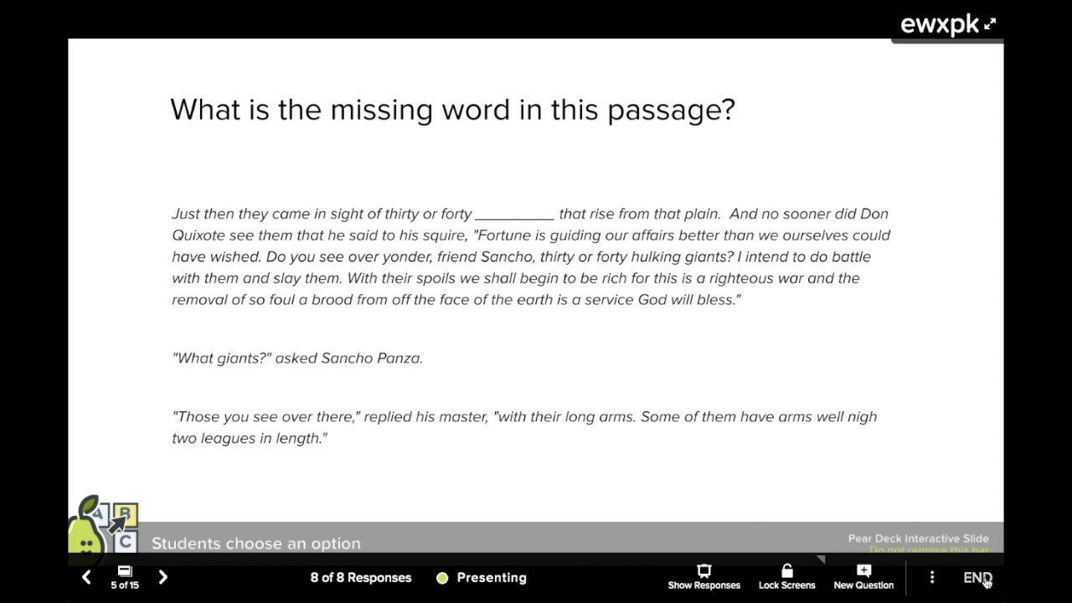
left_click(946, 578)
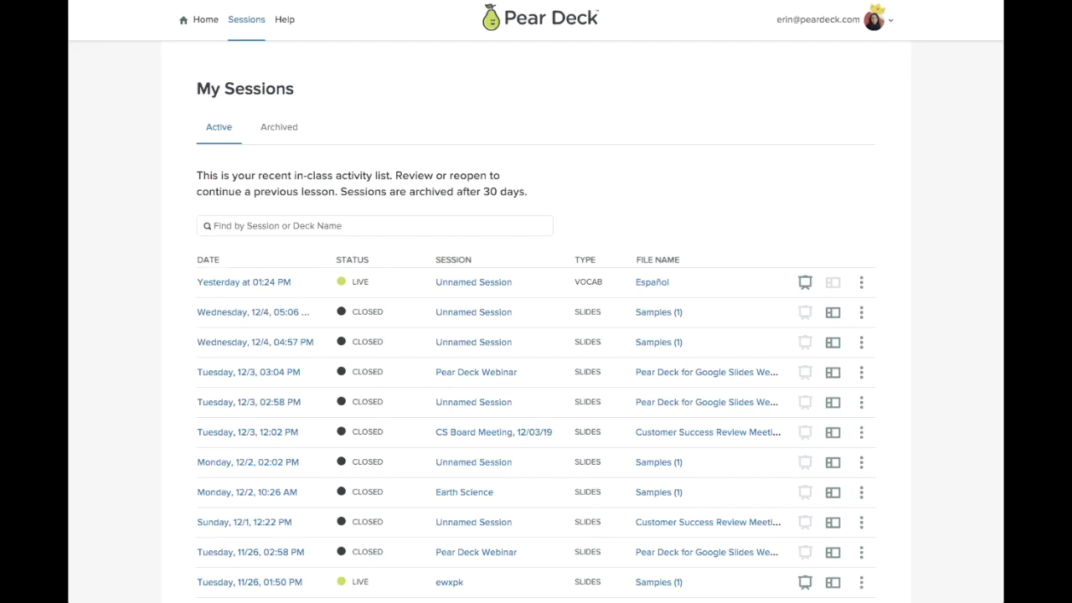
Step: Close the live Samples (1) session dated Tuesday, 11/26, 01:50 PM from the sessions list
scroll(584, 89, "down", 4)
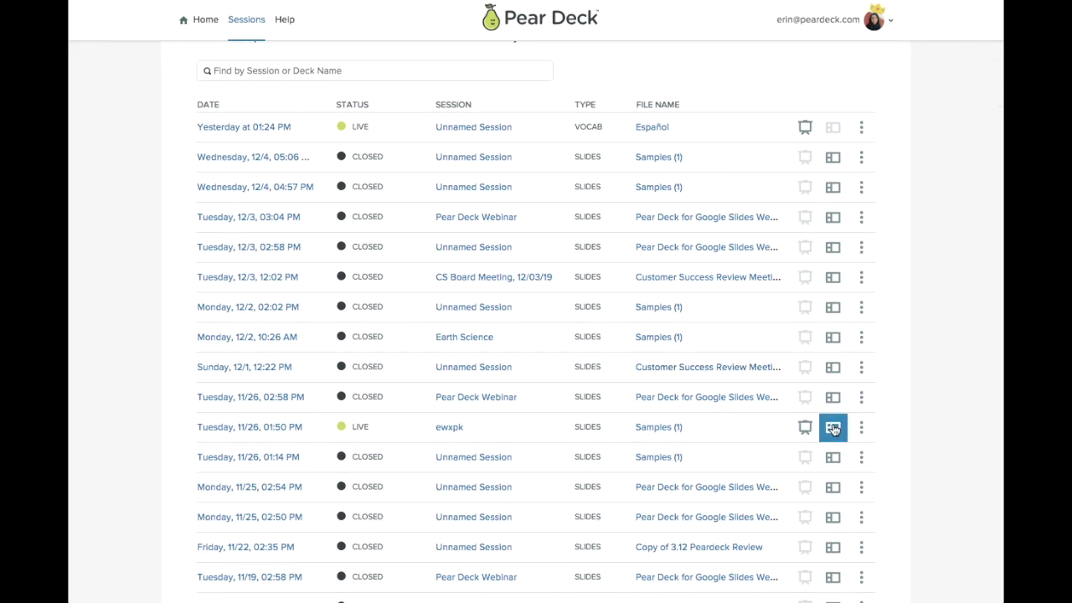
left_click(861, 427)
left_click(835, 478)
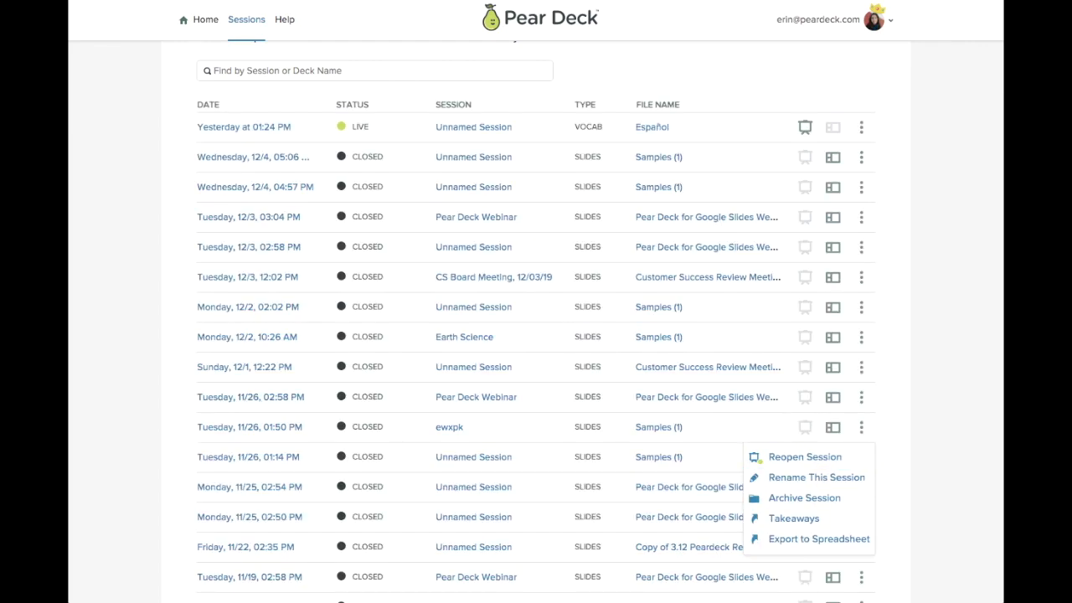
Step: Switch to the student's browser window and rate the ended lesson with a thumbs up
left_click_drag(682, 602, 653, 67)
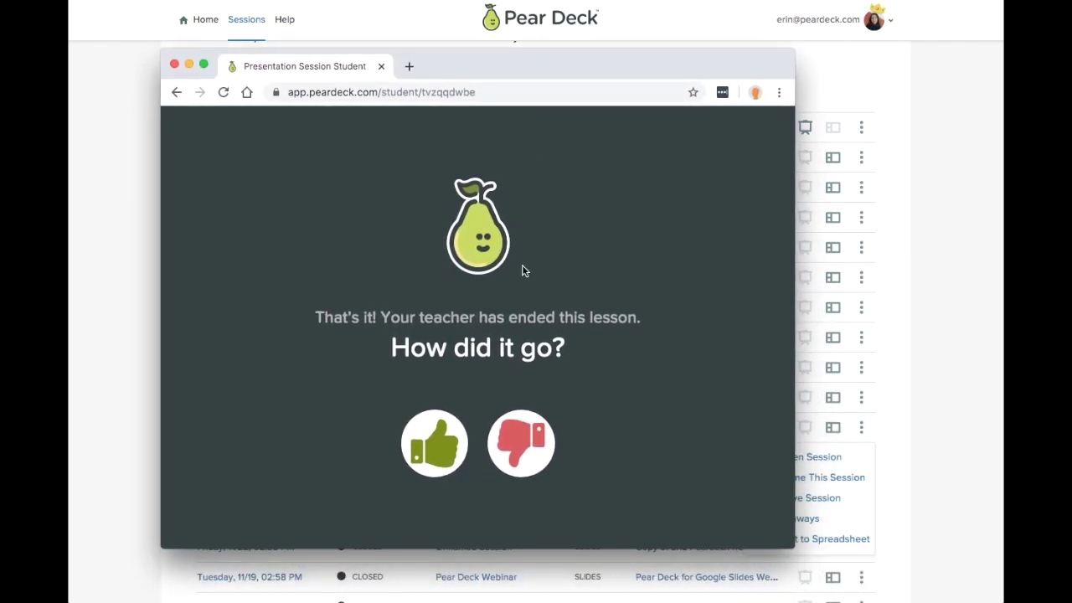
left_click(437, 460)
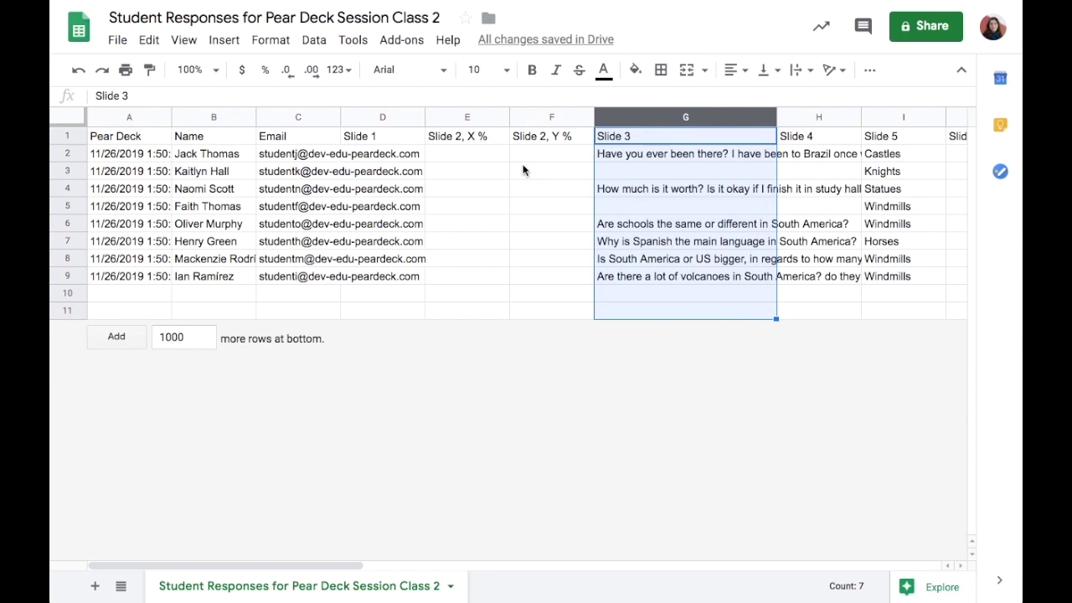
Step: Wrap the text of the Slide 3 column in the exported student responses spreadsheet
left_click(804, 72)
left_click(821, 99)
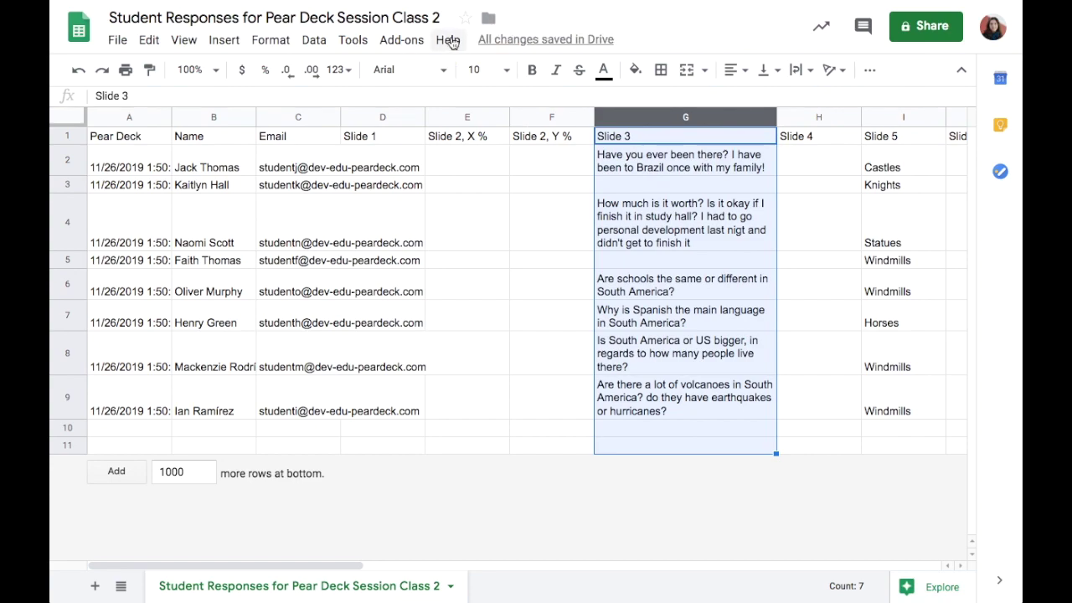
left_click(209, 119)
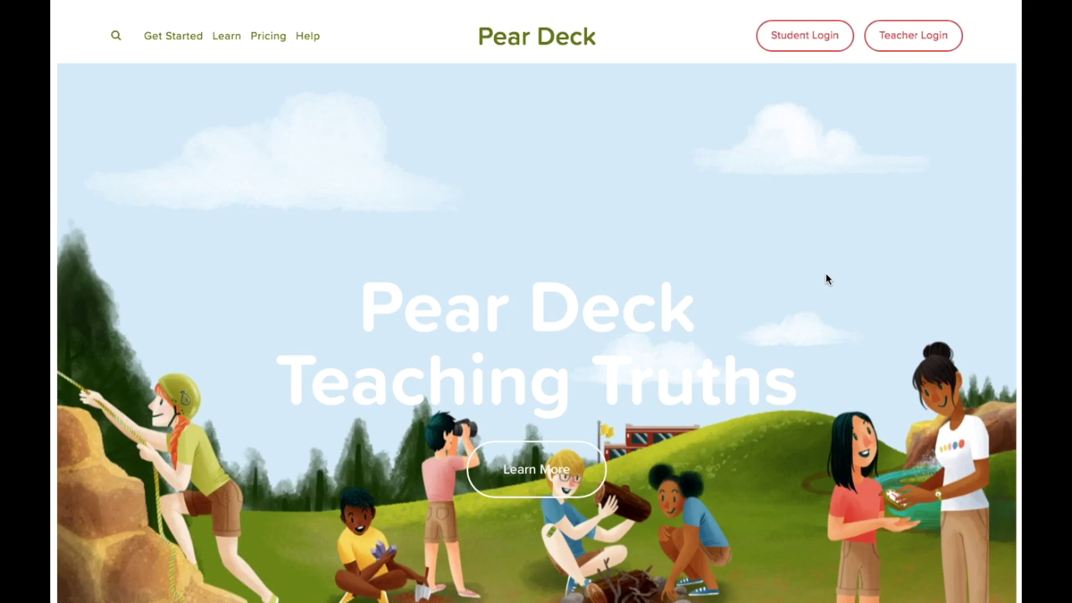
Step: Look through the Learn and Help resources offered on the Pear Deck website
mouse_move(219, 41)
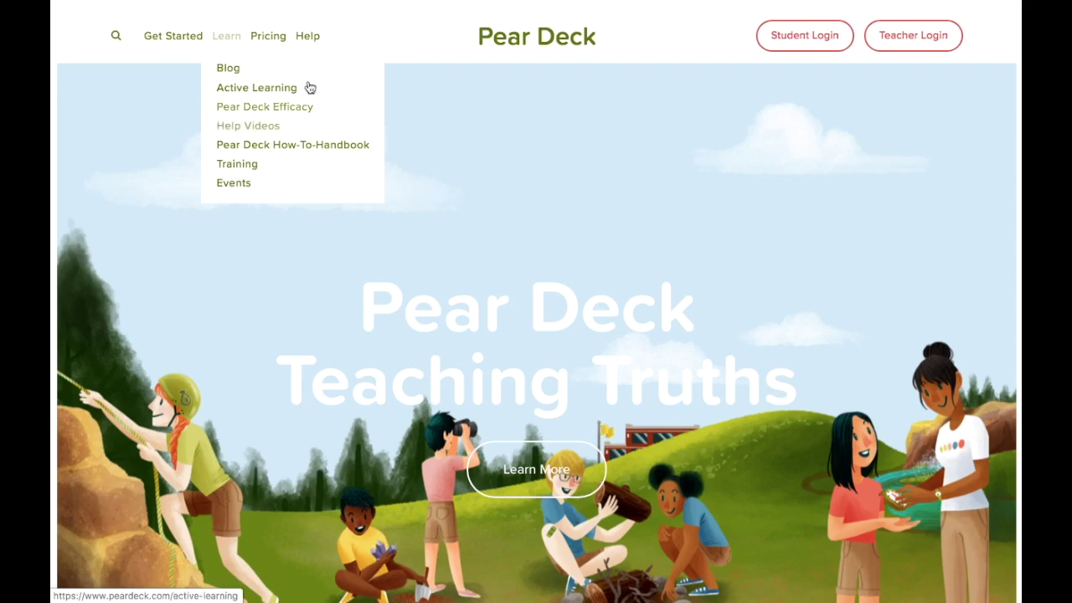
mouse_move(311, 36)
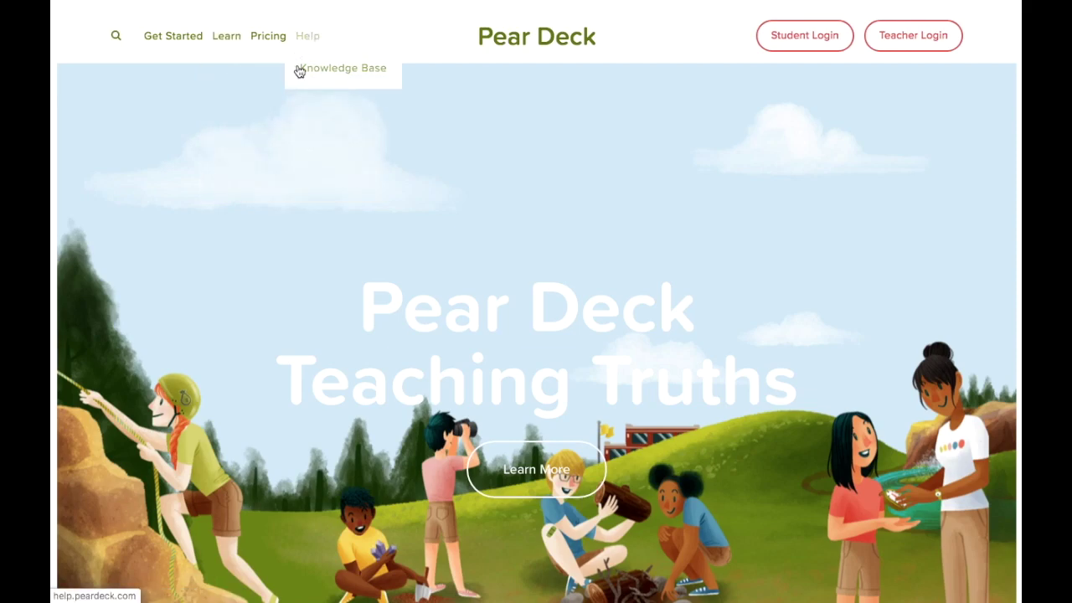